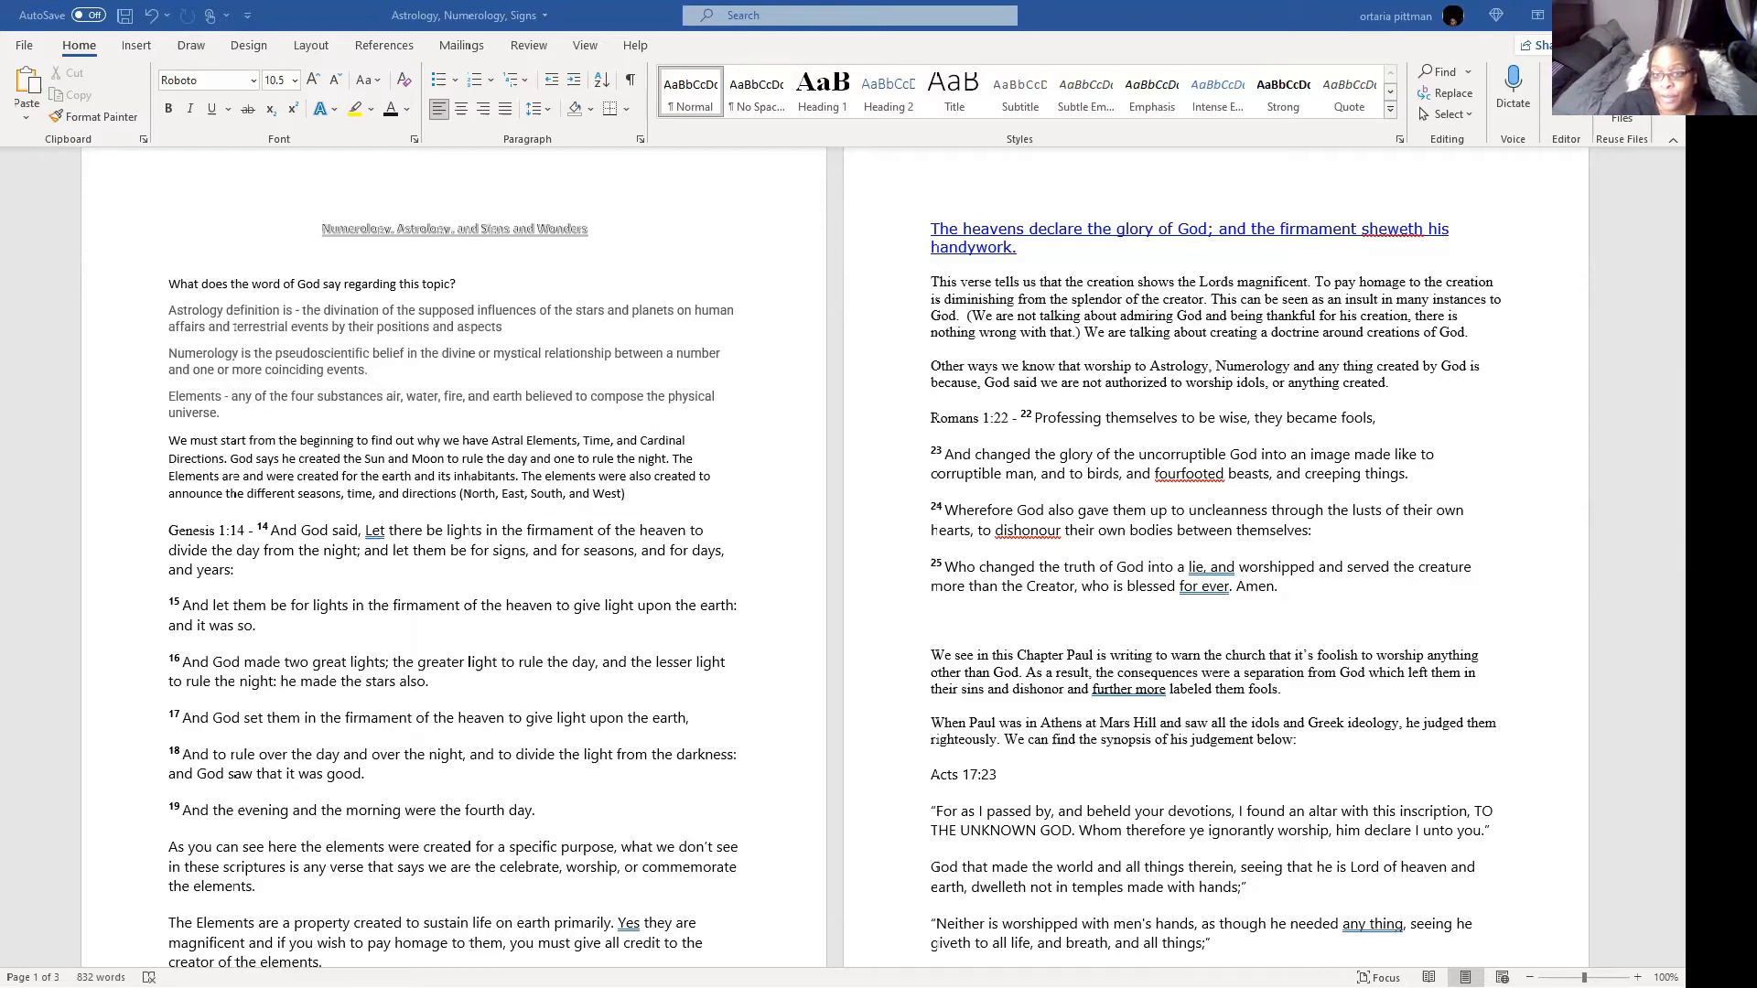
Step: Zoom back to a single-page view to read the Genesis 1:14-19 passage
key("ctrl+plus")
scroll(1355, 704, "down", 3)
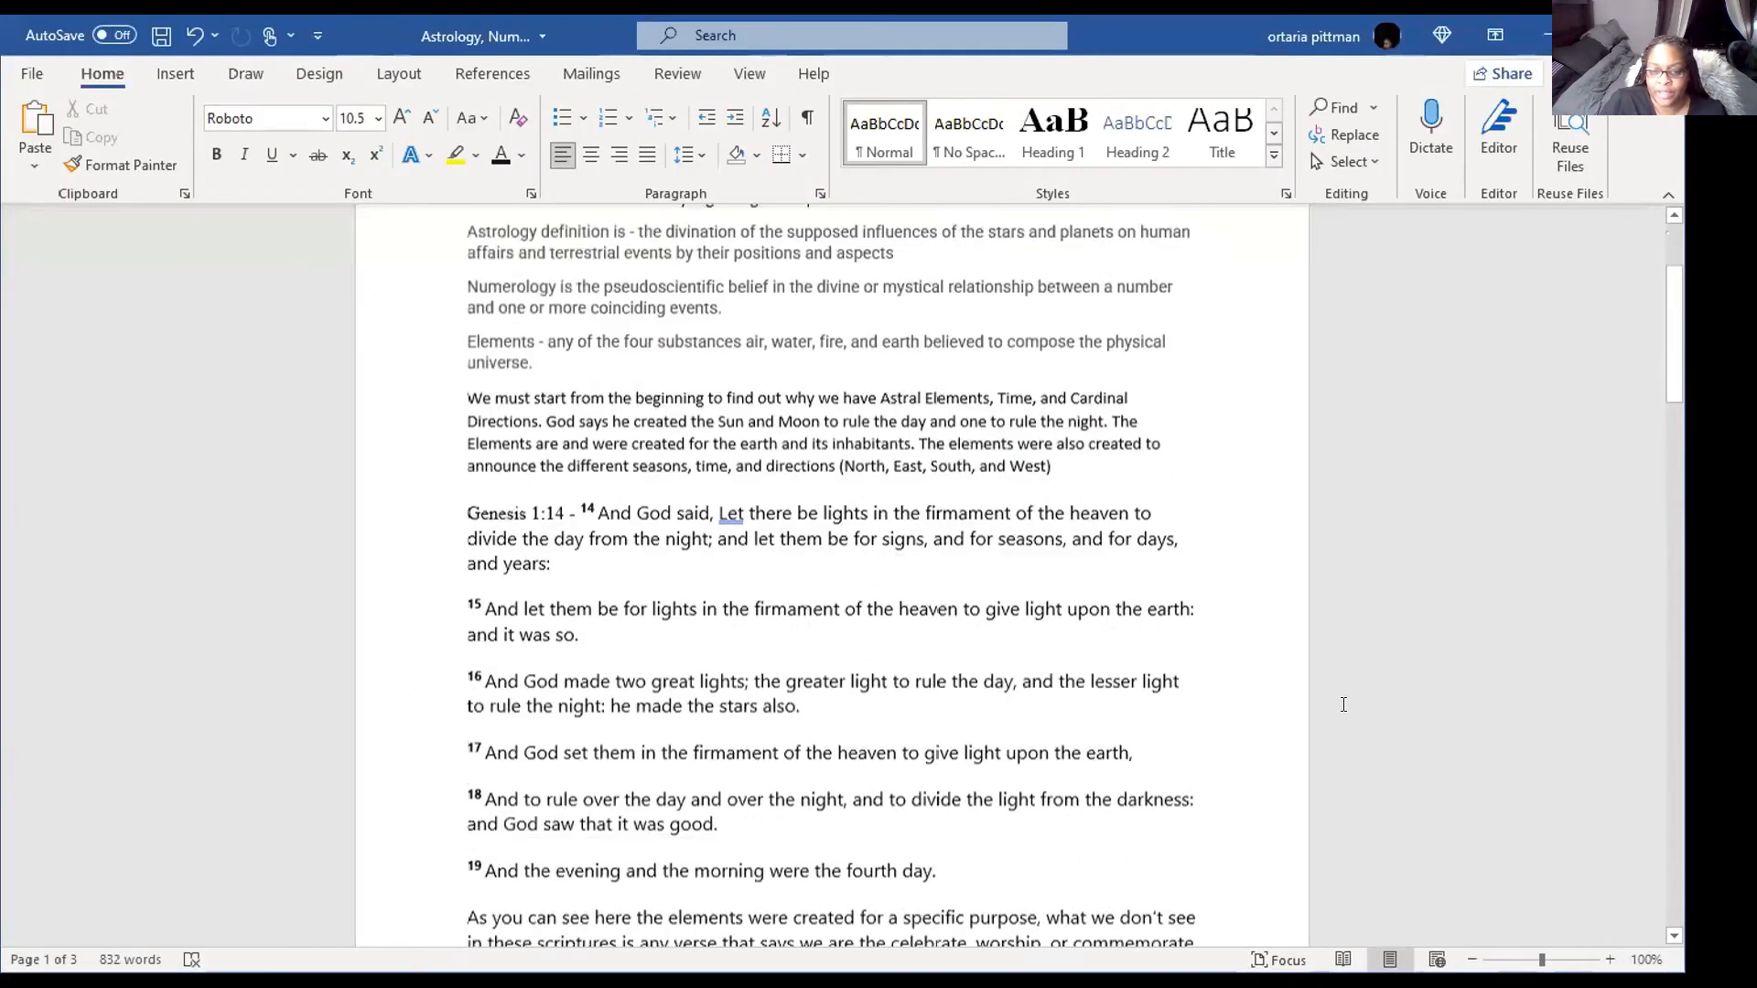
scroll(1356, 705, "down", 3)
scroll(1355, 704, "down", 3)
scroll(1344, 705, "down", 2)
scroll(1344, 704, "down", 2)
scroll(1343, 705, "down", 2)
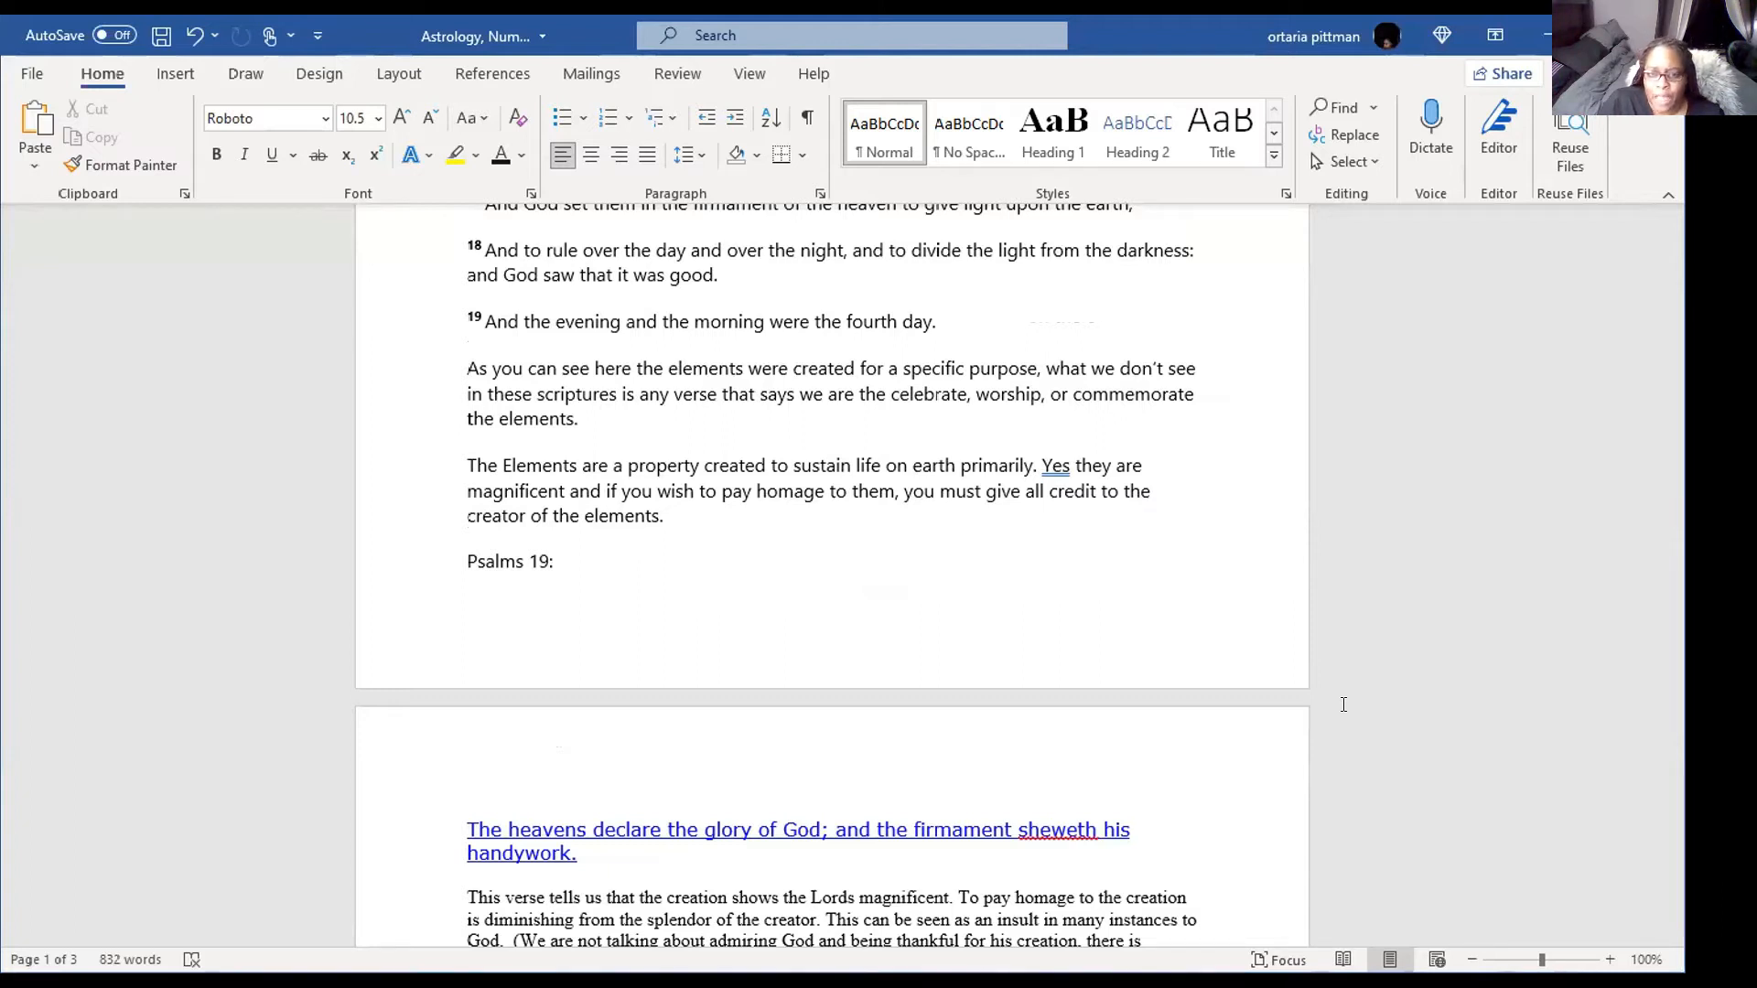
scroll(1344, 705, "up", 3)
scroll(1345, 688, "up", 3)
scroll(1345, 687, "up", 2)
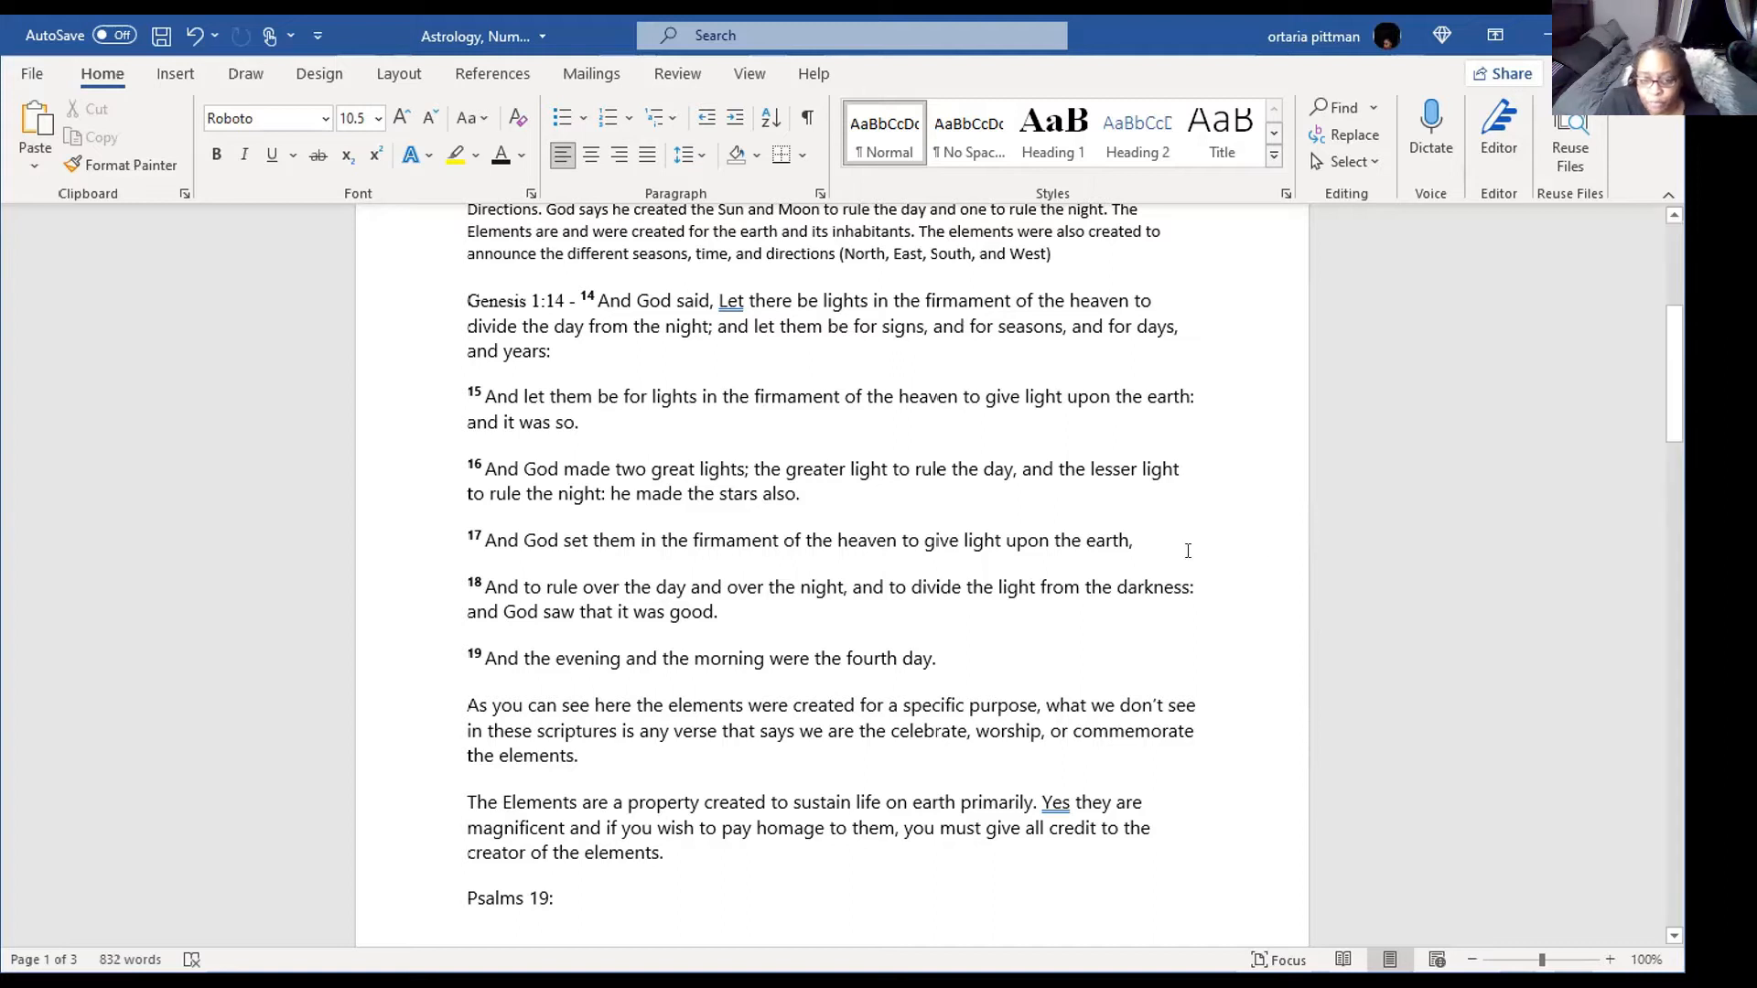
scroll(1083, 697, "down", 3)
scroll(1082, 696, "down", 3)
scroll(1082, 696, "down", 2)
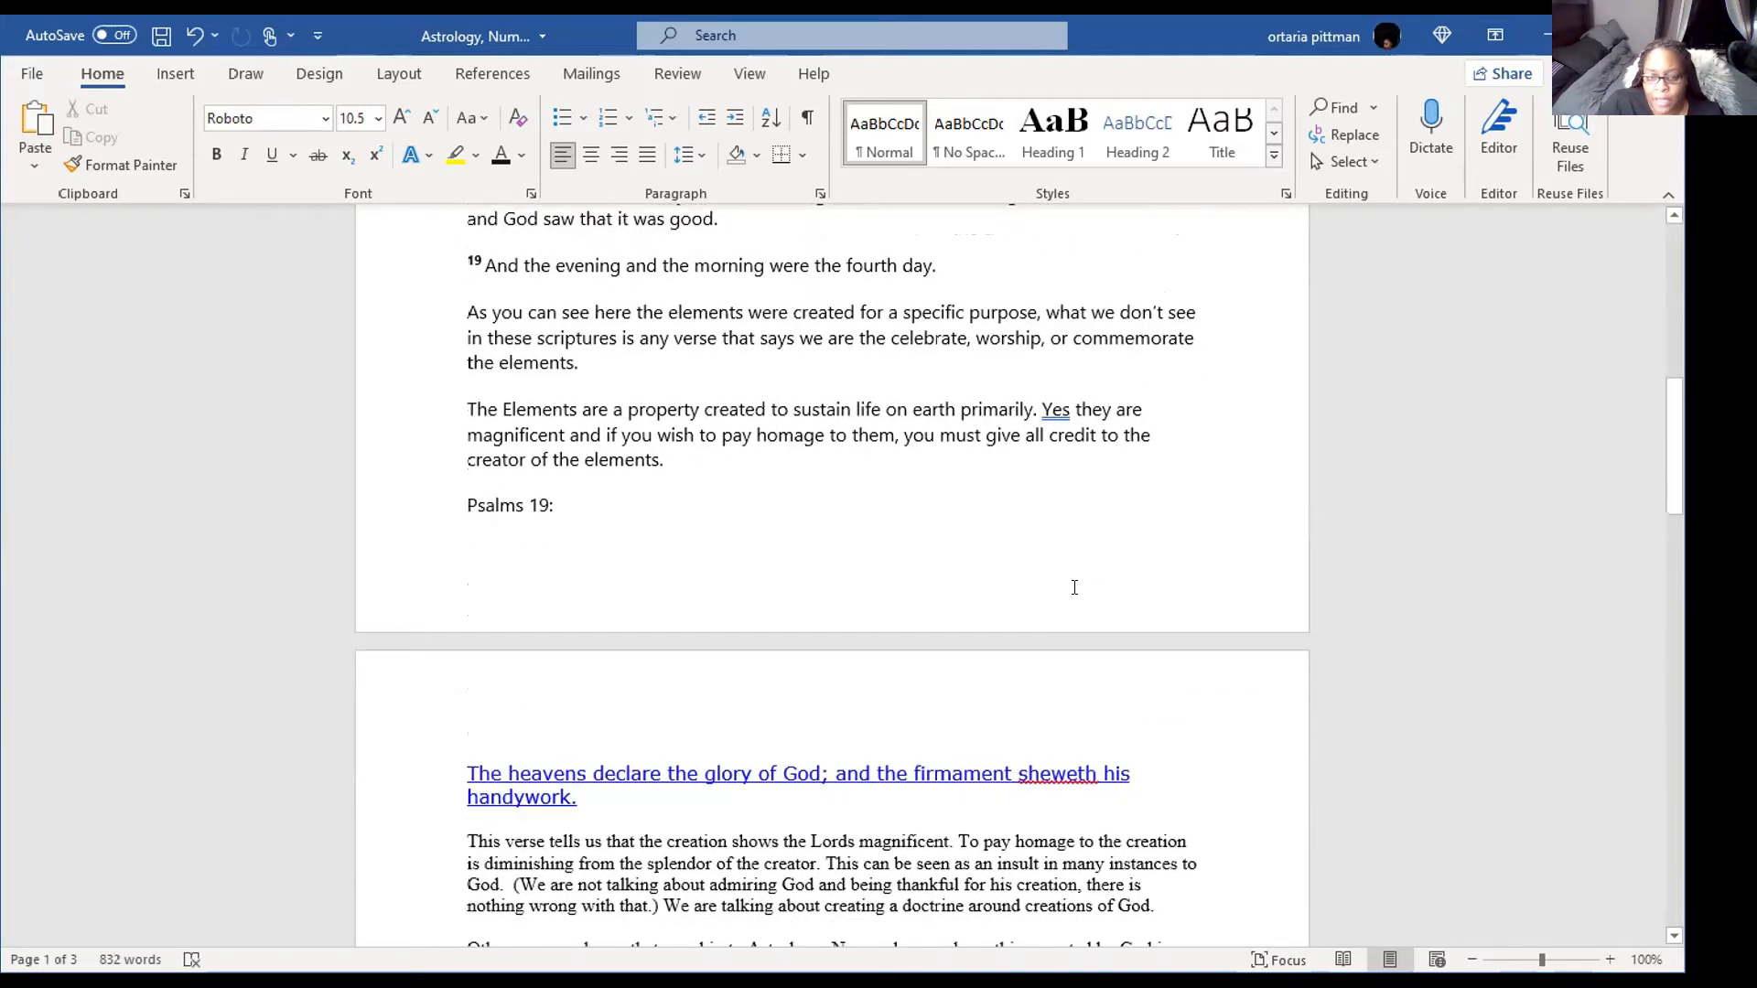
scroll(1085, 586, "down", 3)
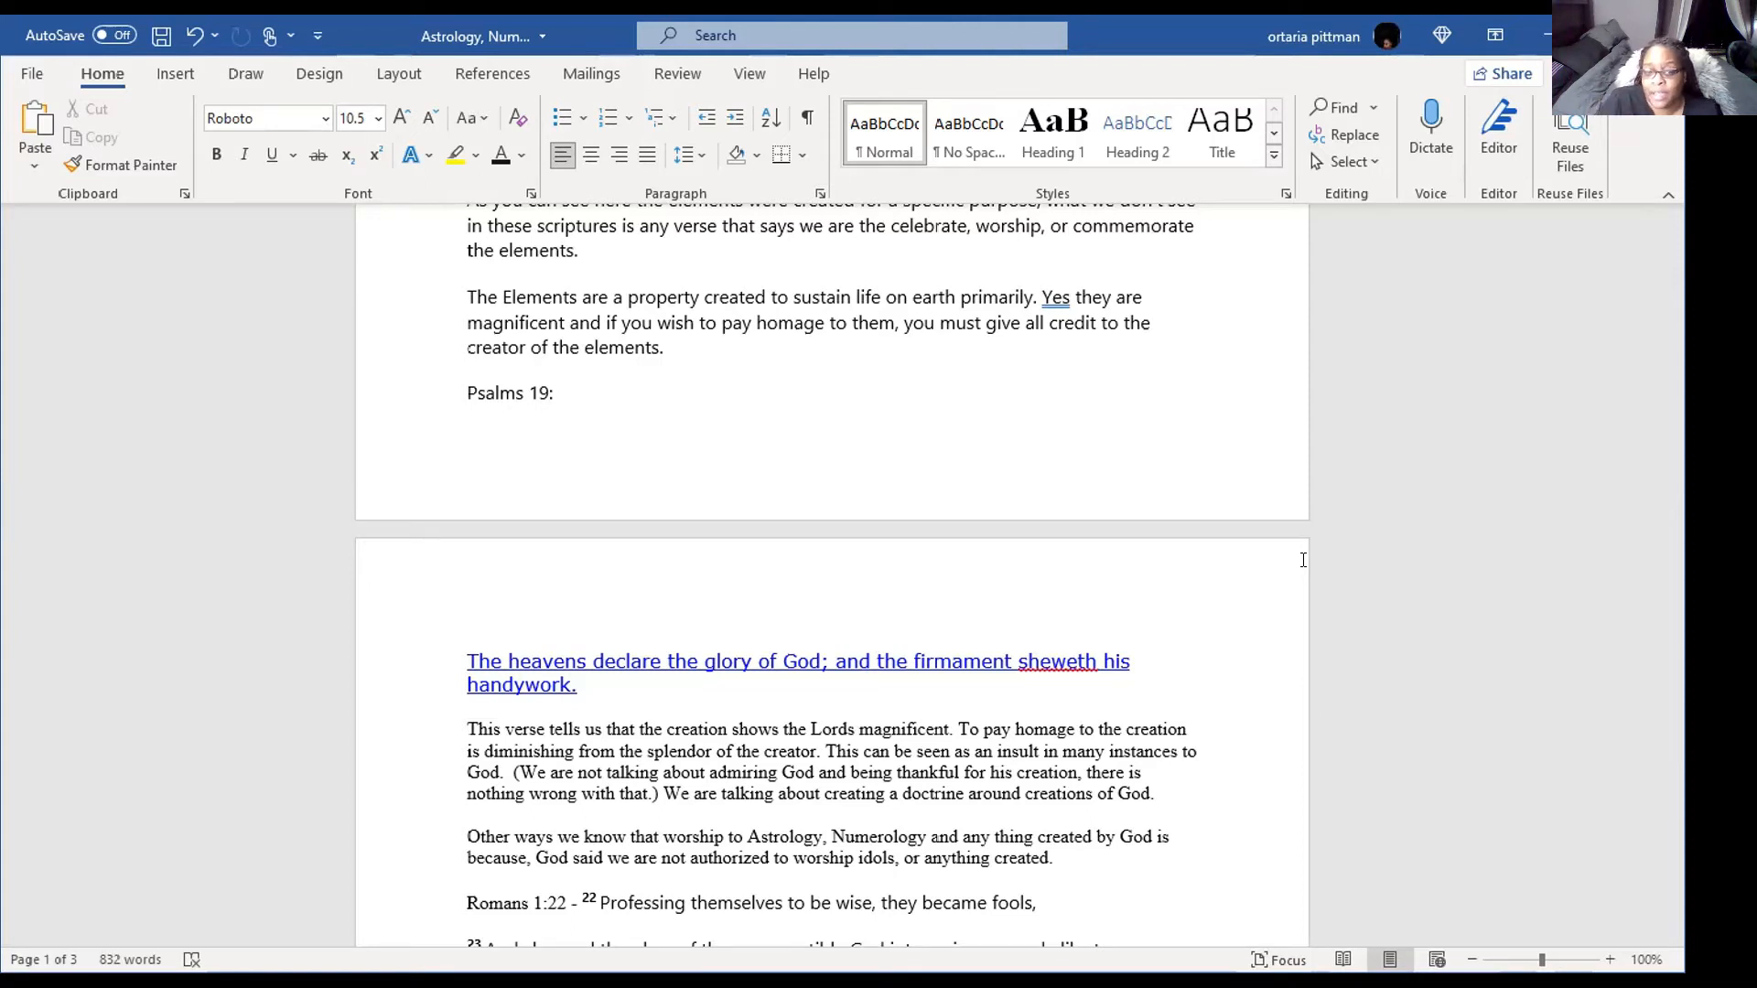
scroll(1401, 663, "down", 3)
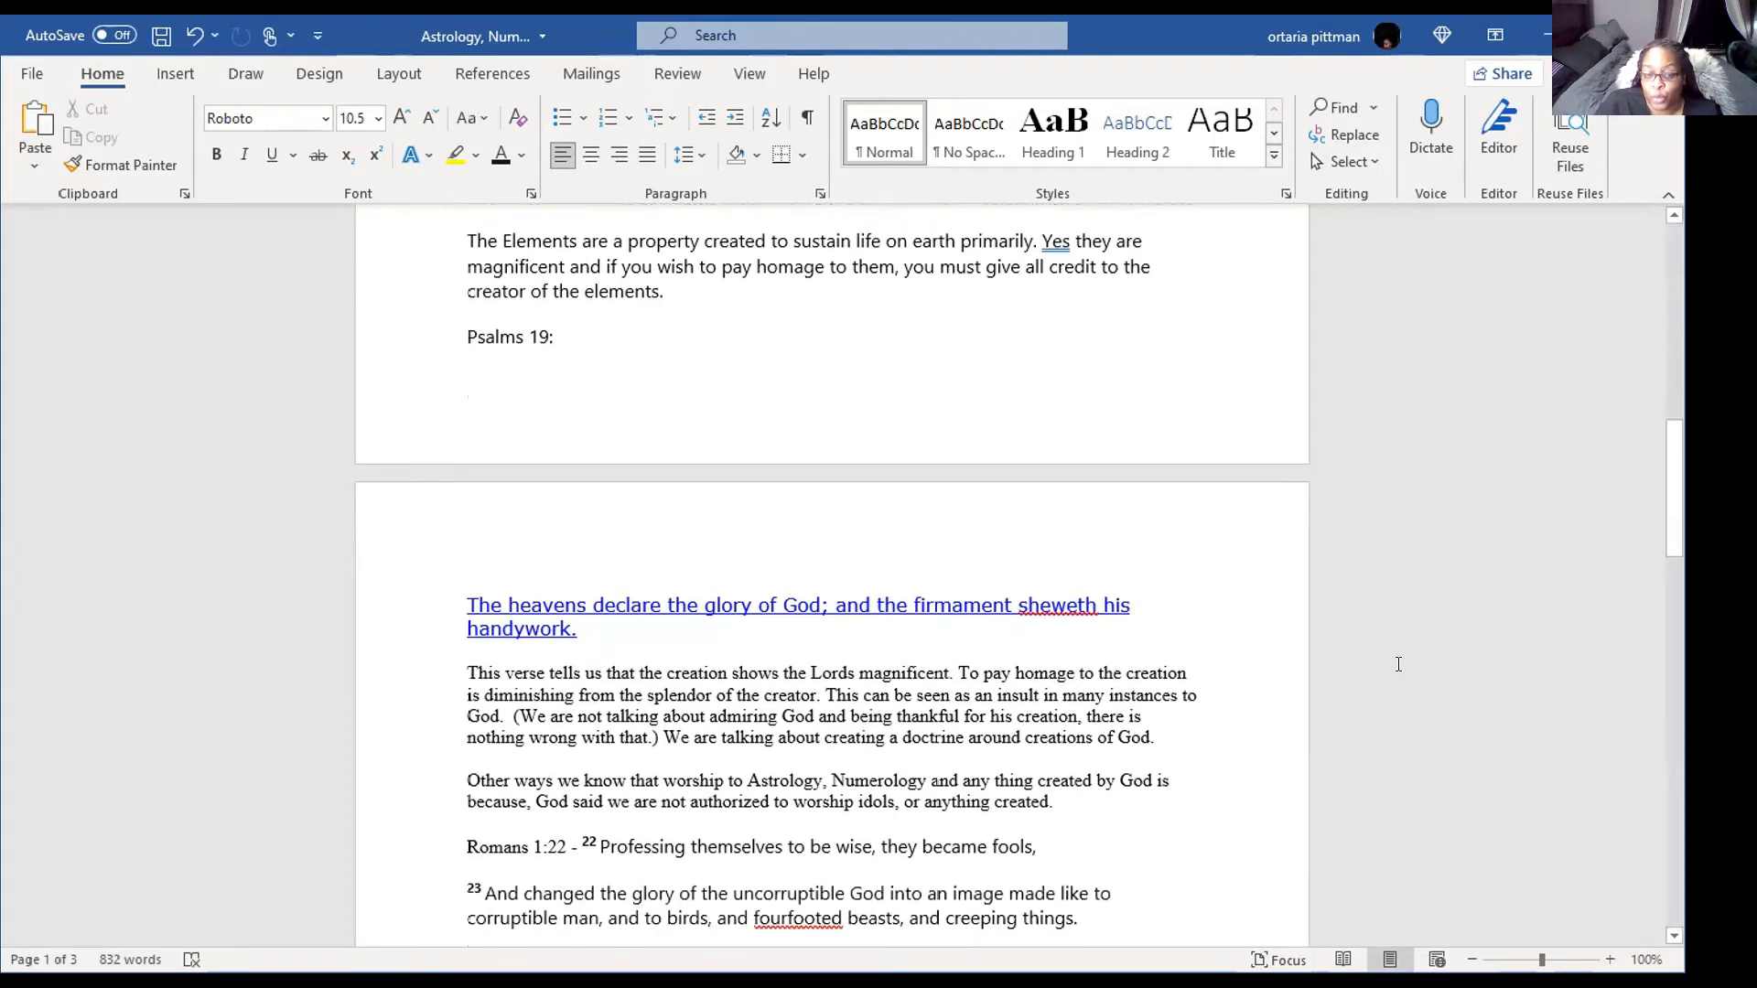
scroll(1393, 665, "down", 3)
scroll(1387, 669, "down", 2)
scroll(1379, 672, "down", 2)
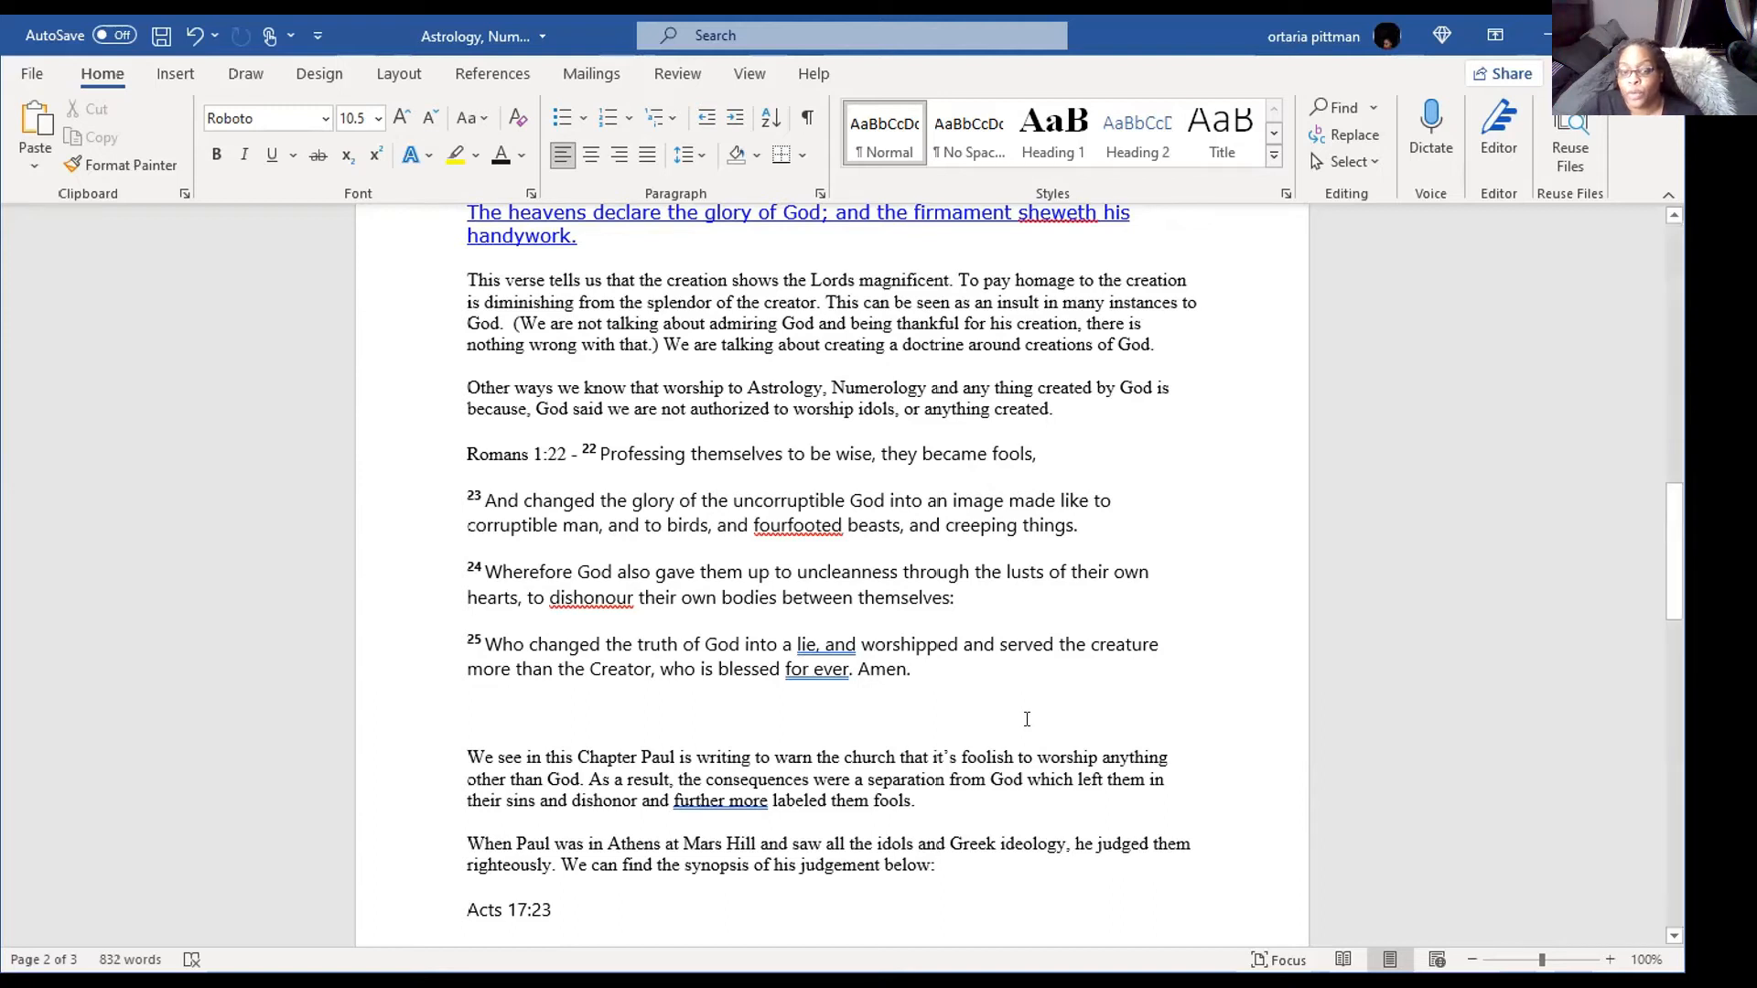
scroll(1018, 719, "down", 2)
scroll(1019, 720, "down", 1)
scroll(1020, 720, "down", 2)
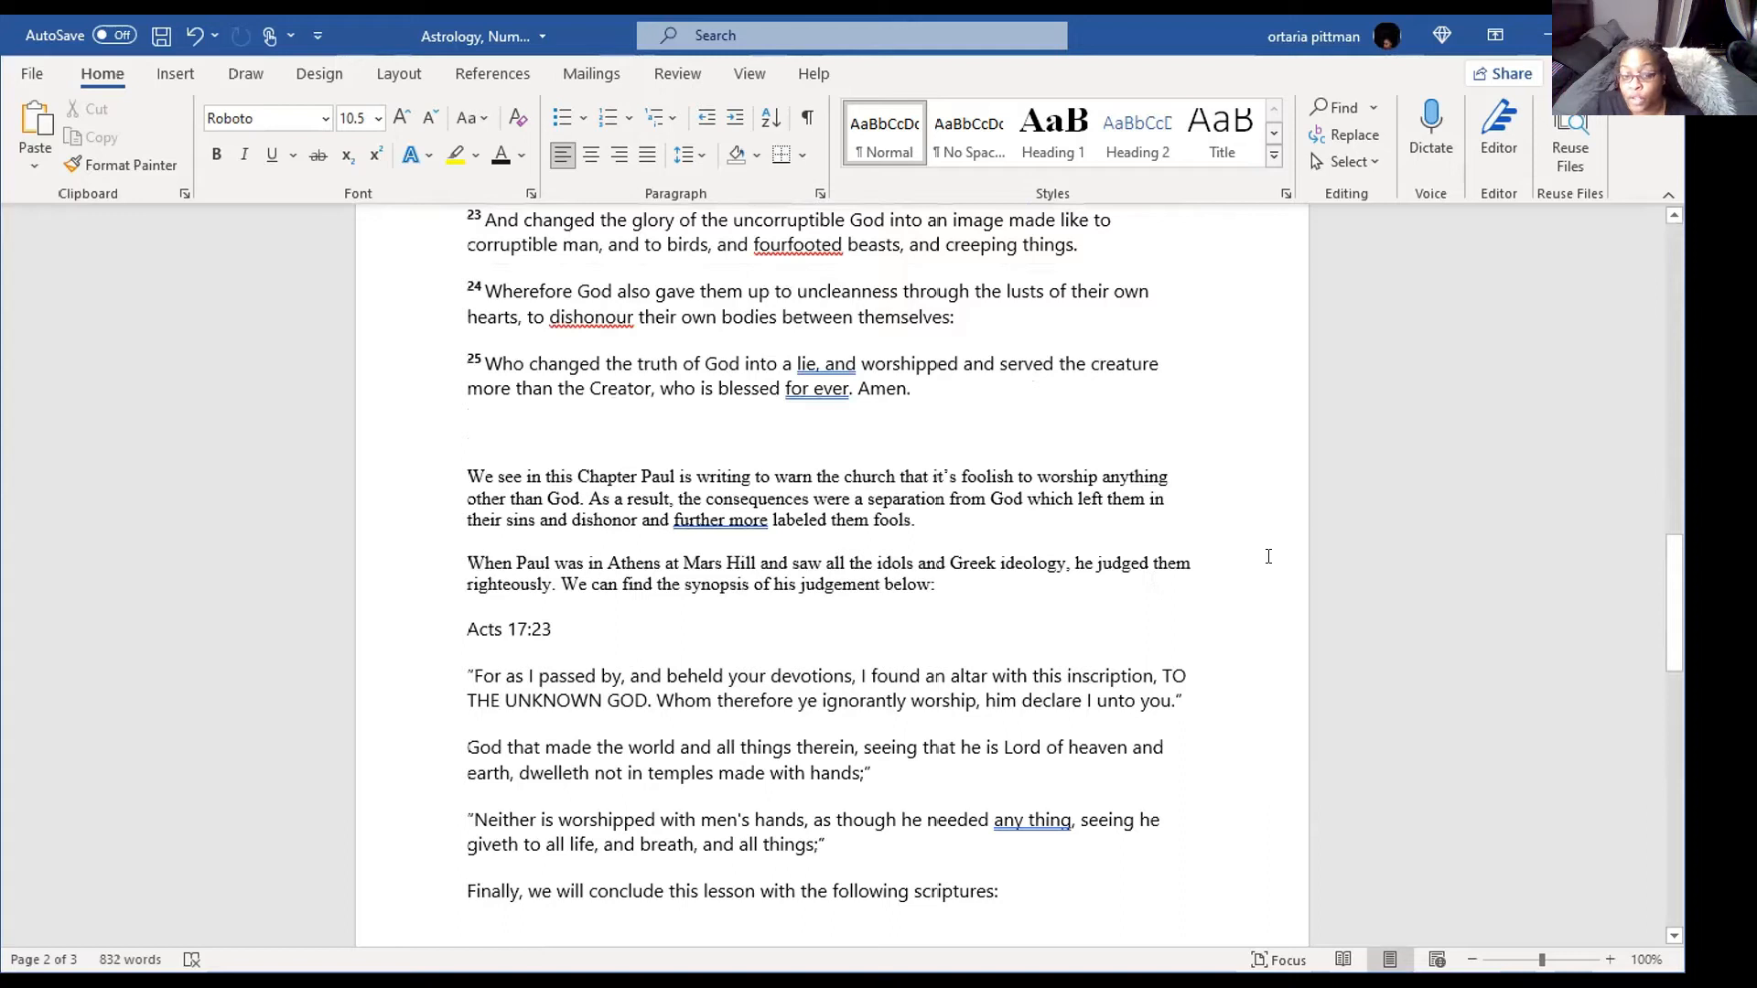
scroll(1269, 554, "down", 2)
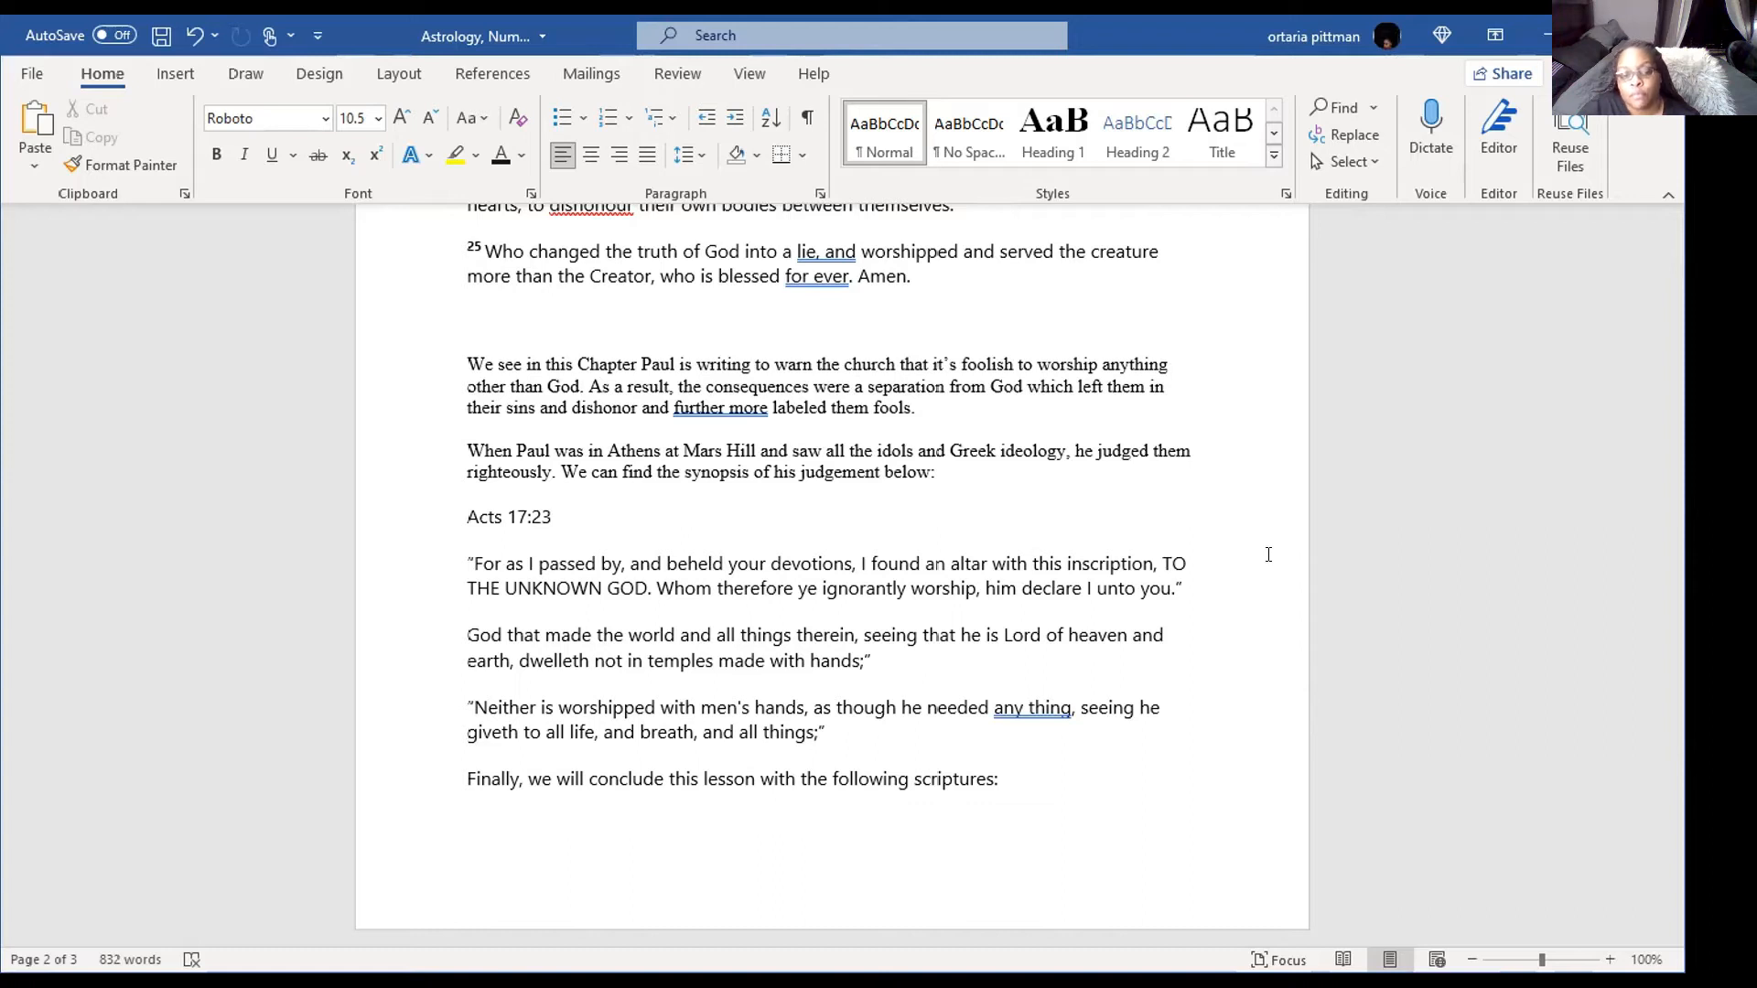
scroll(1275, 566, "down", 1)
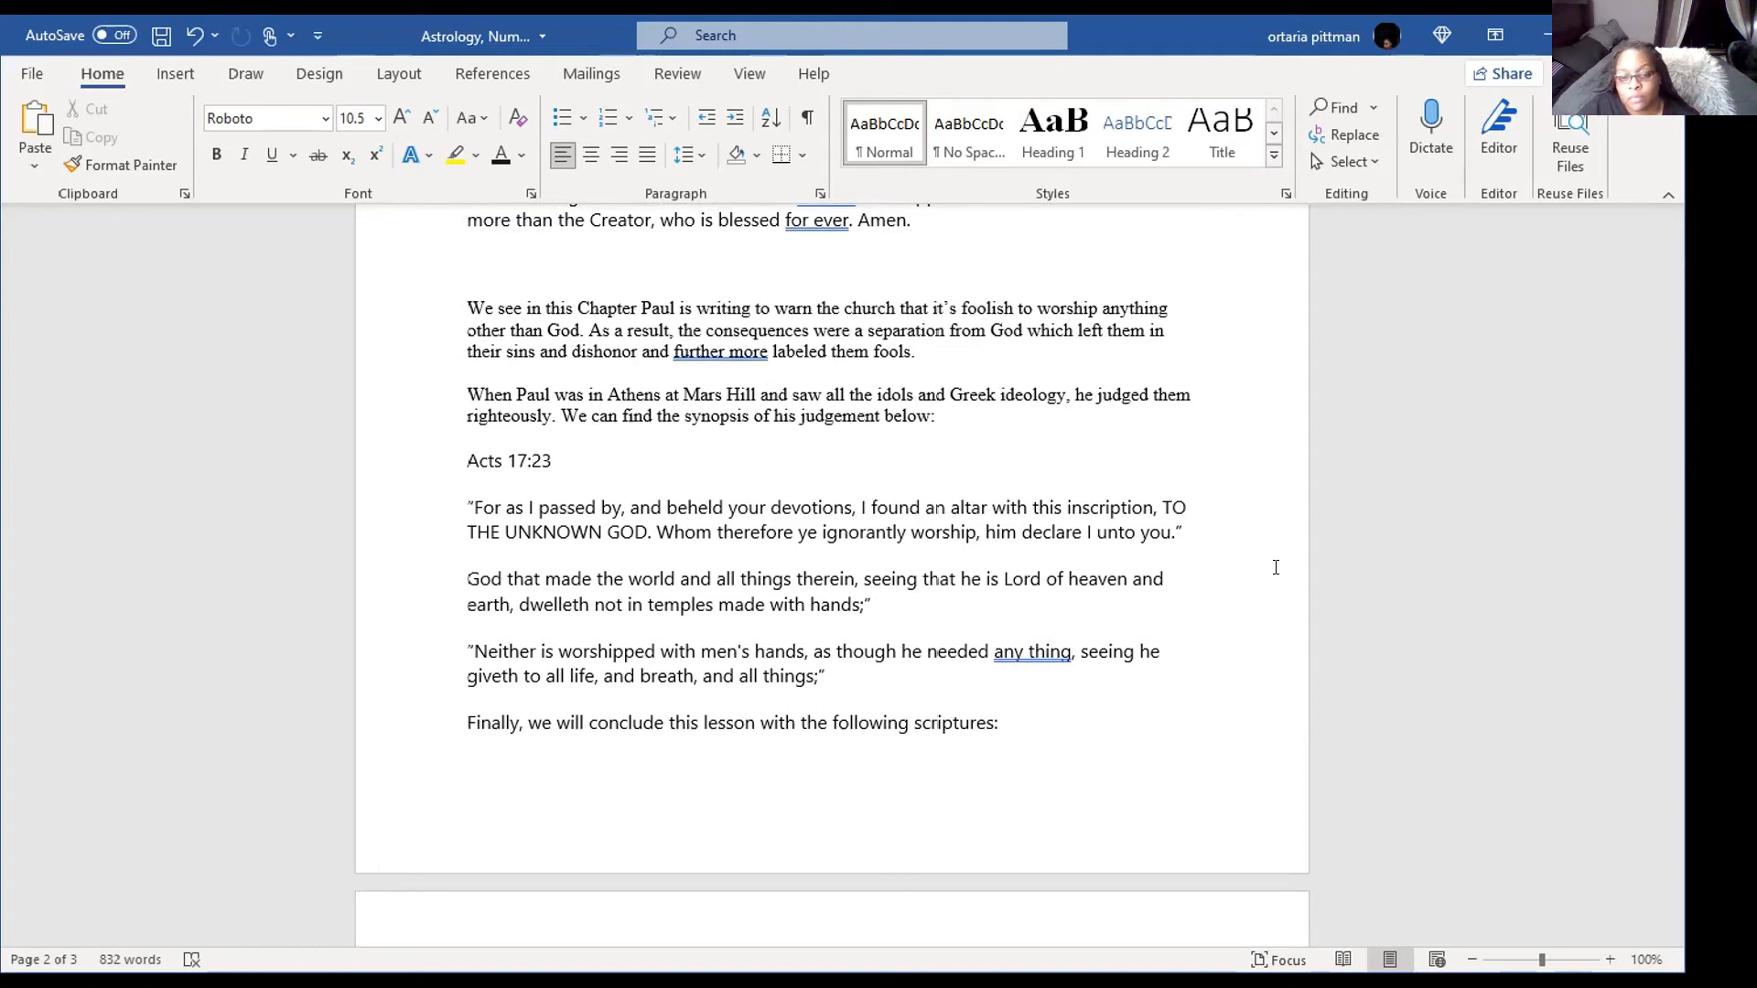
scroll(1275, 567, "down", 1)
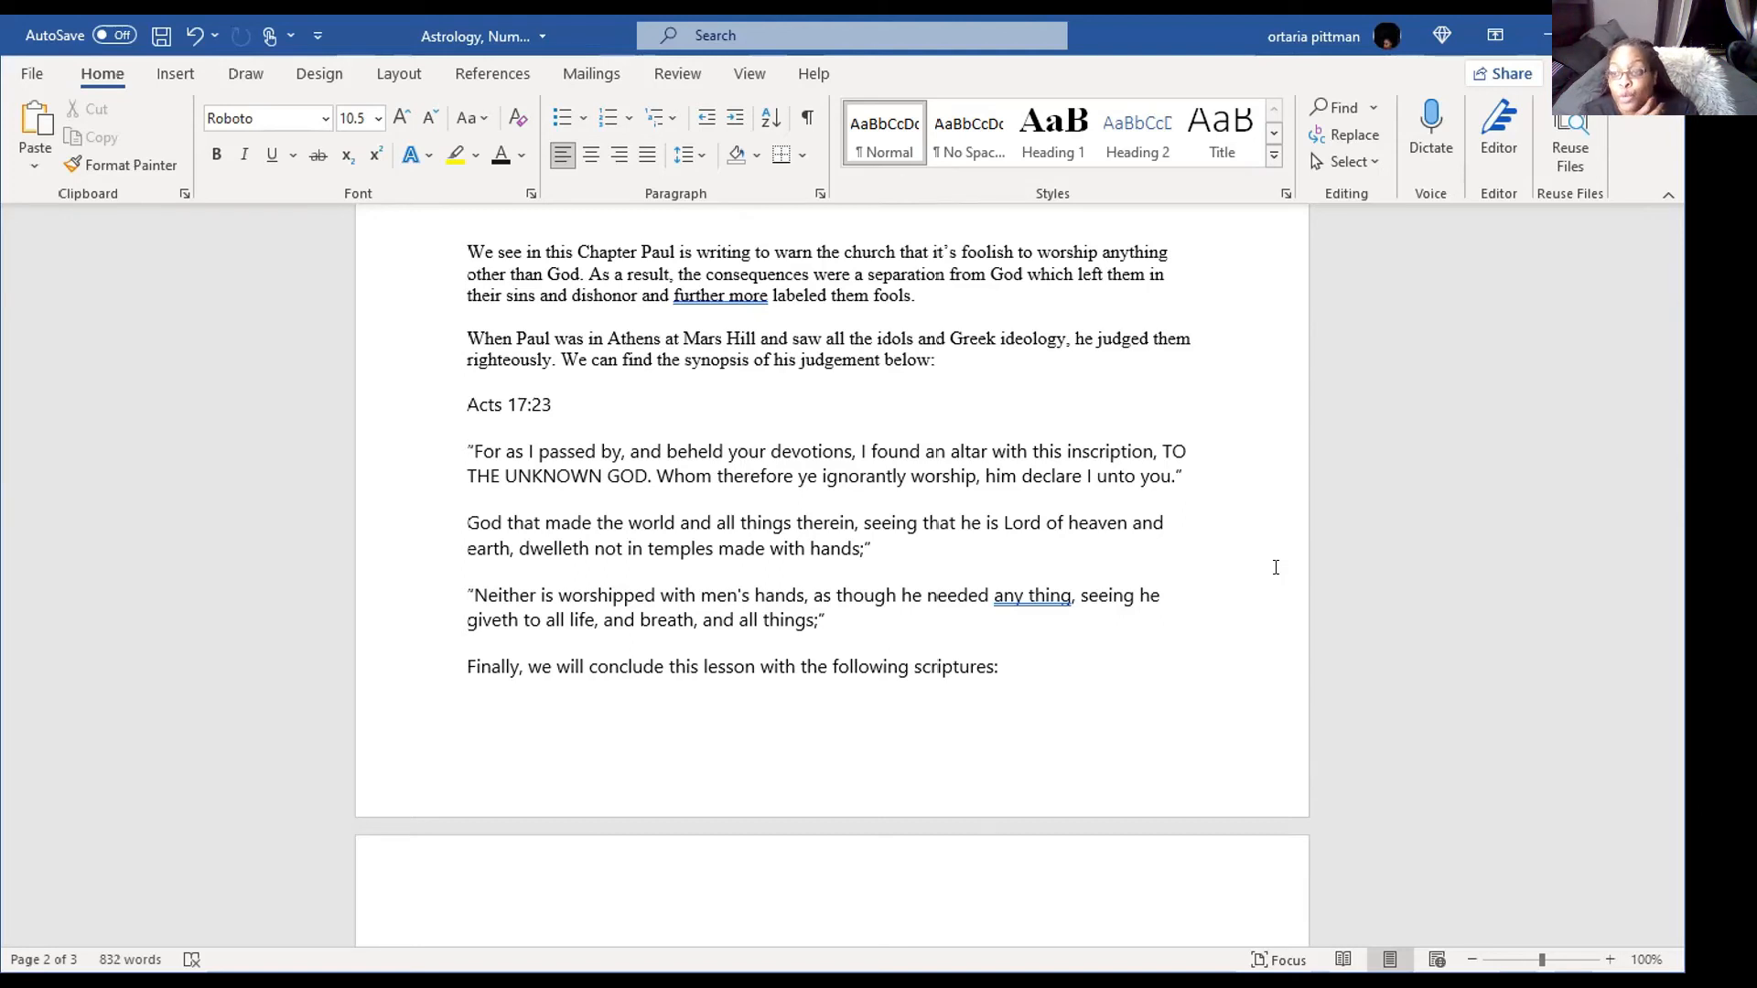
scroll(1275, 567, "up", 1)
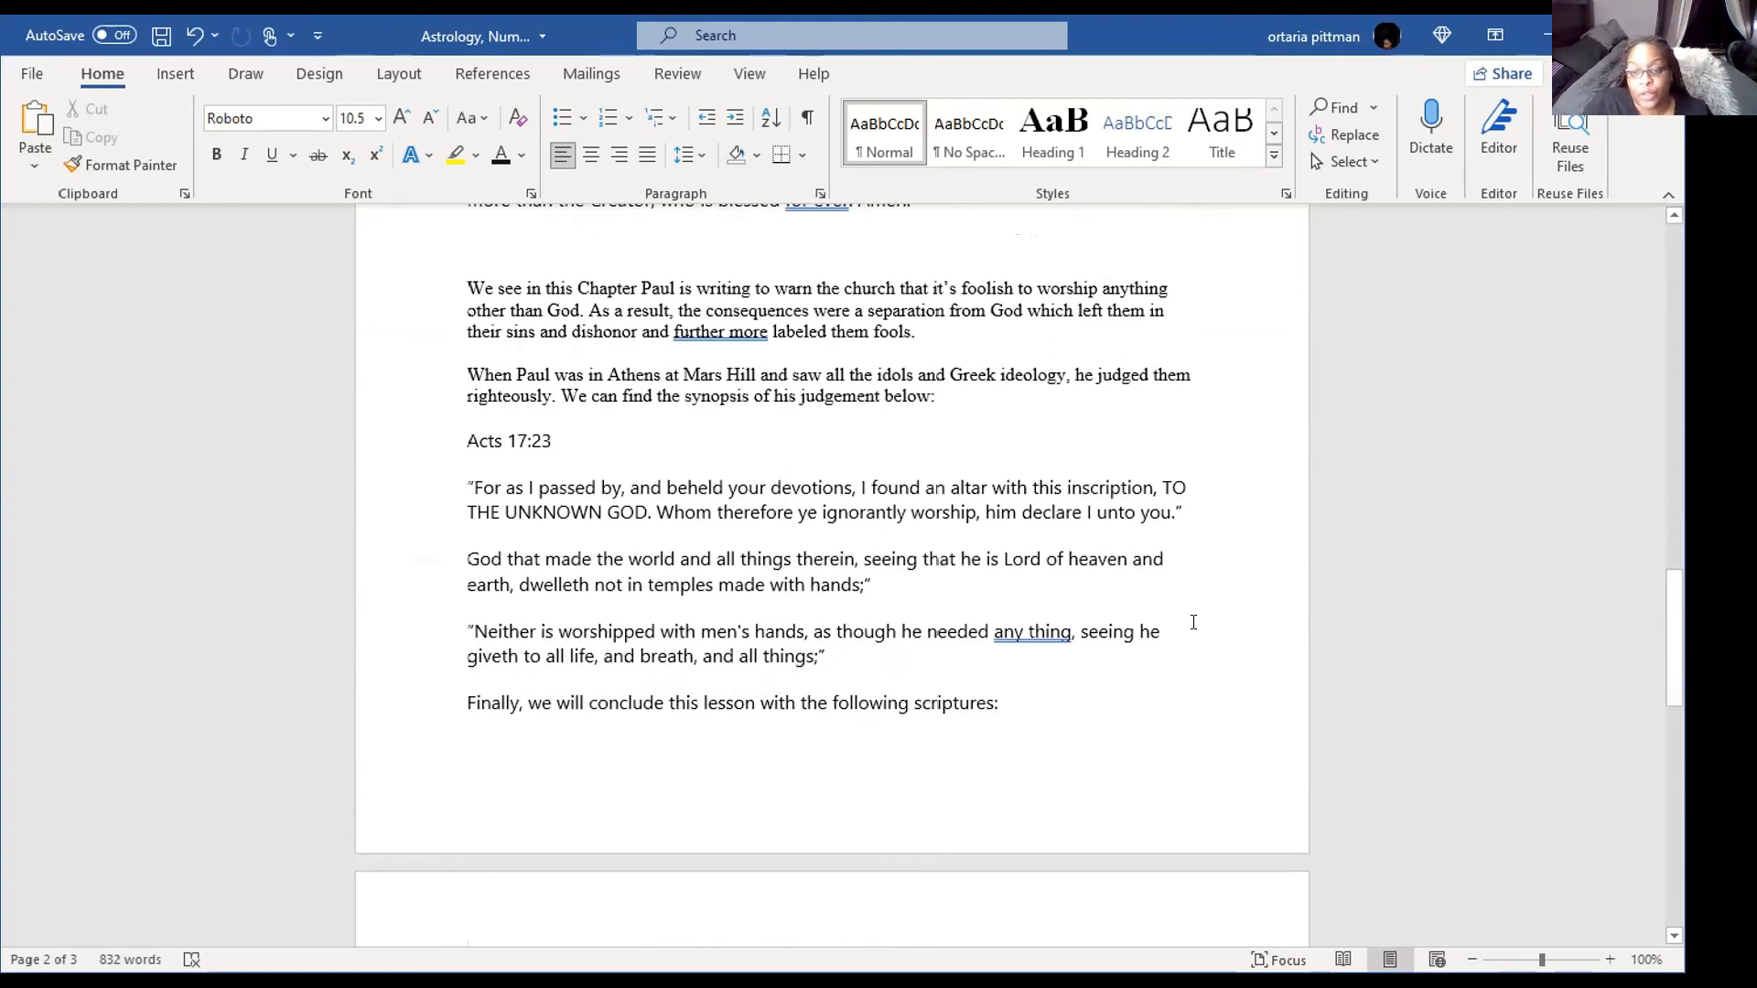
scroll(1180, 629, "up", 3)
scroll(1195, 638, "up", 4)
scroll(1209, 648, "up", 4)
scroll(1208, 648, "up", 4)
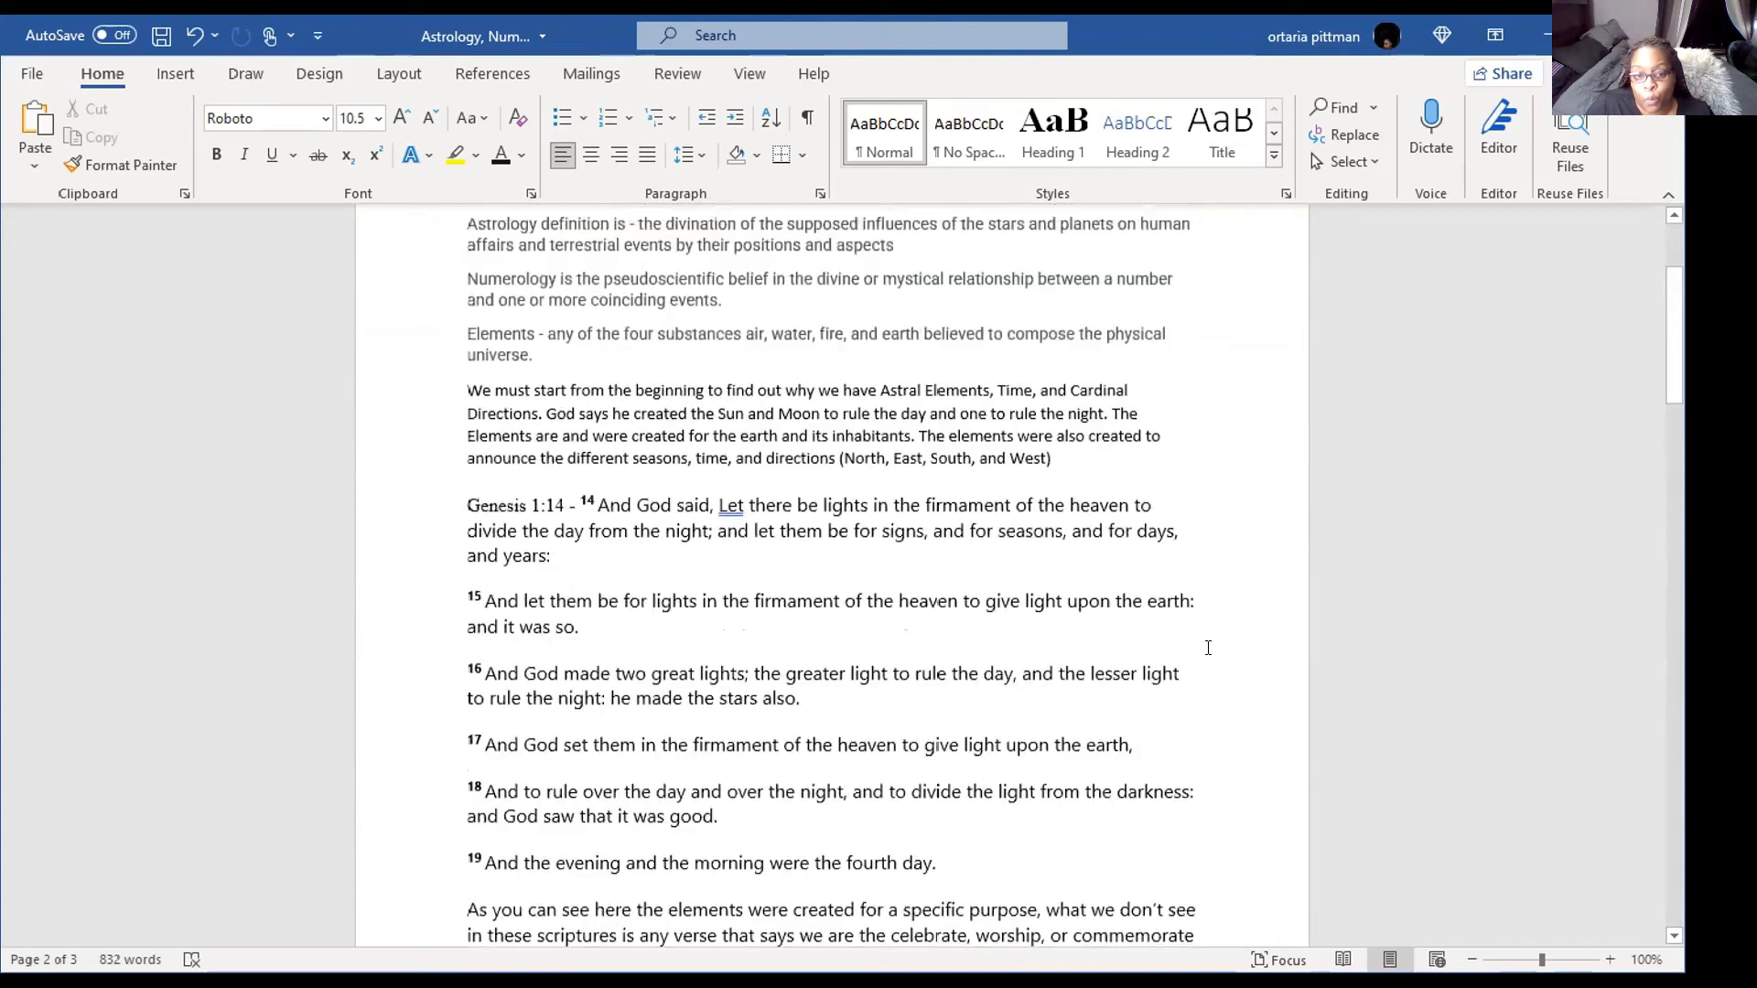
scroll(1204, 648, "up", 3)
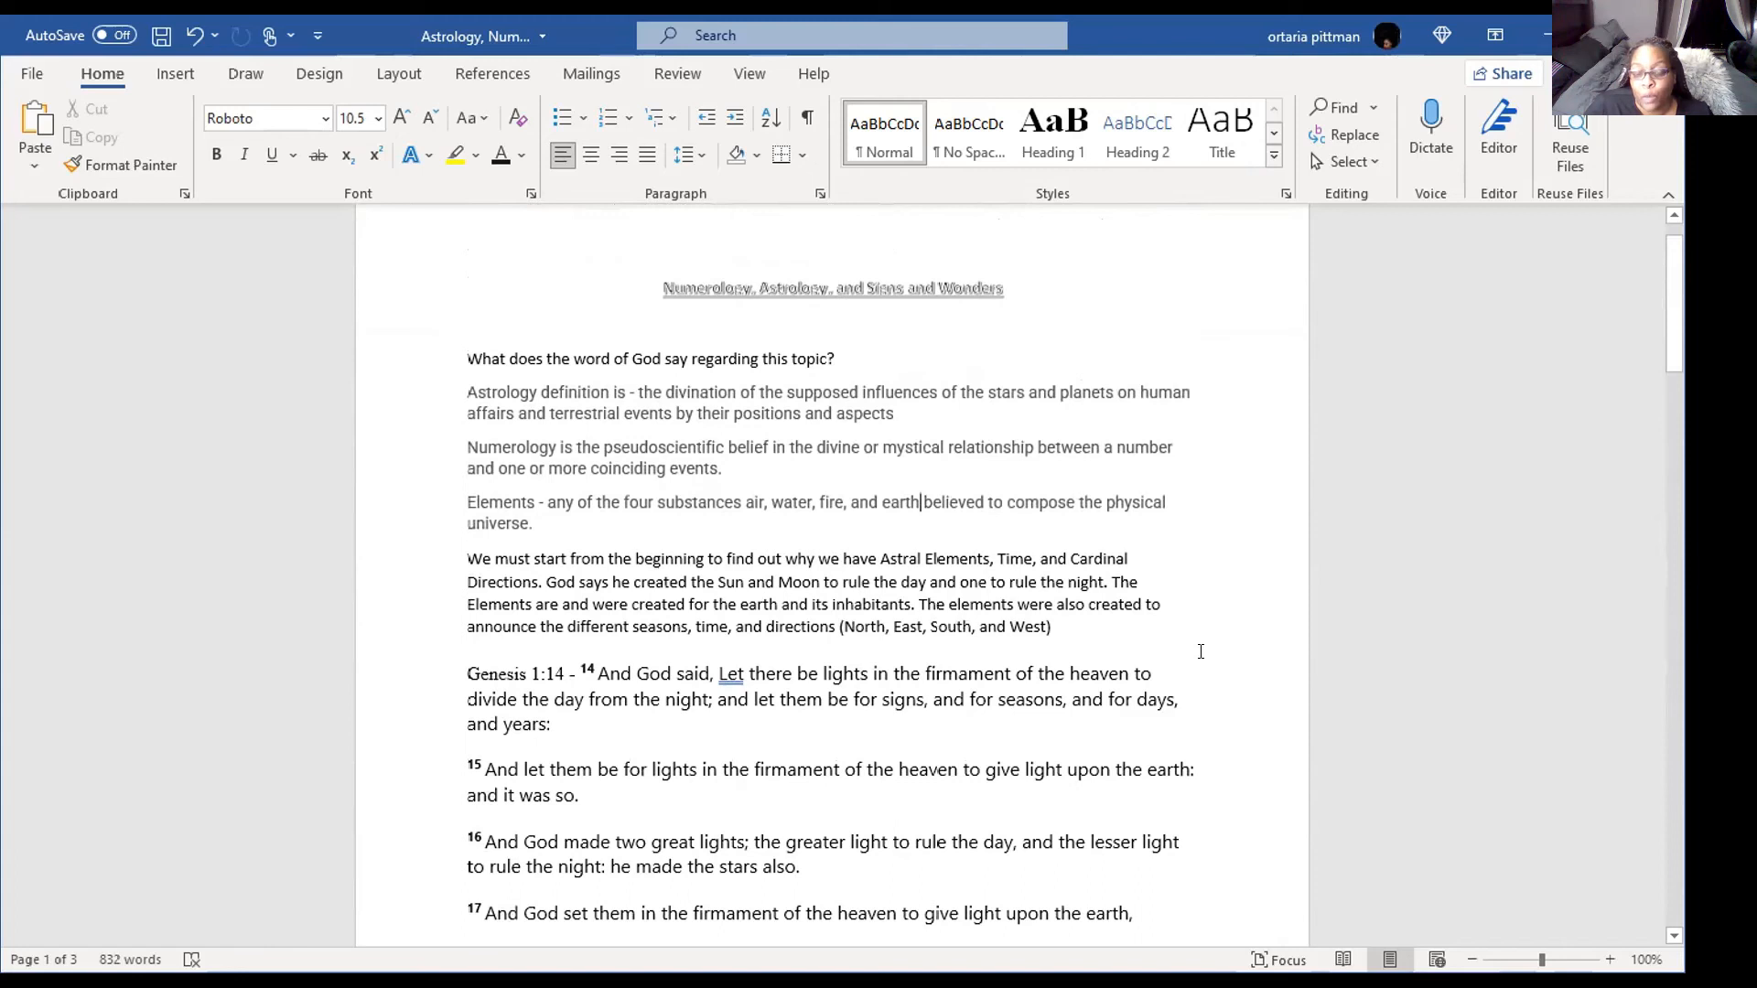
scroll(1200, 651, "up", 1)
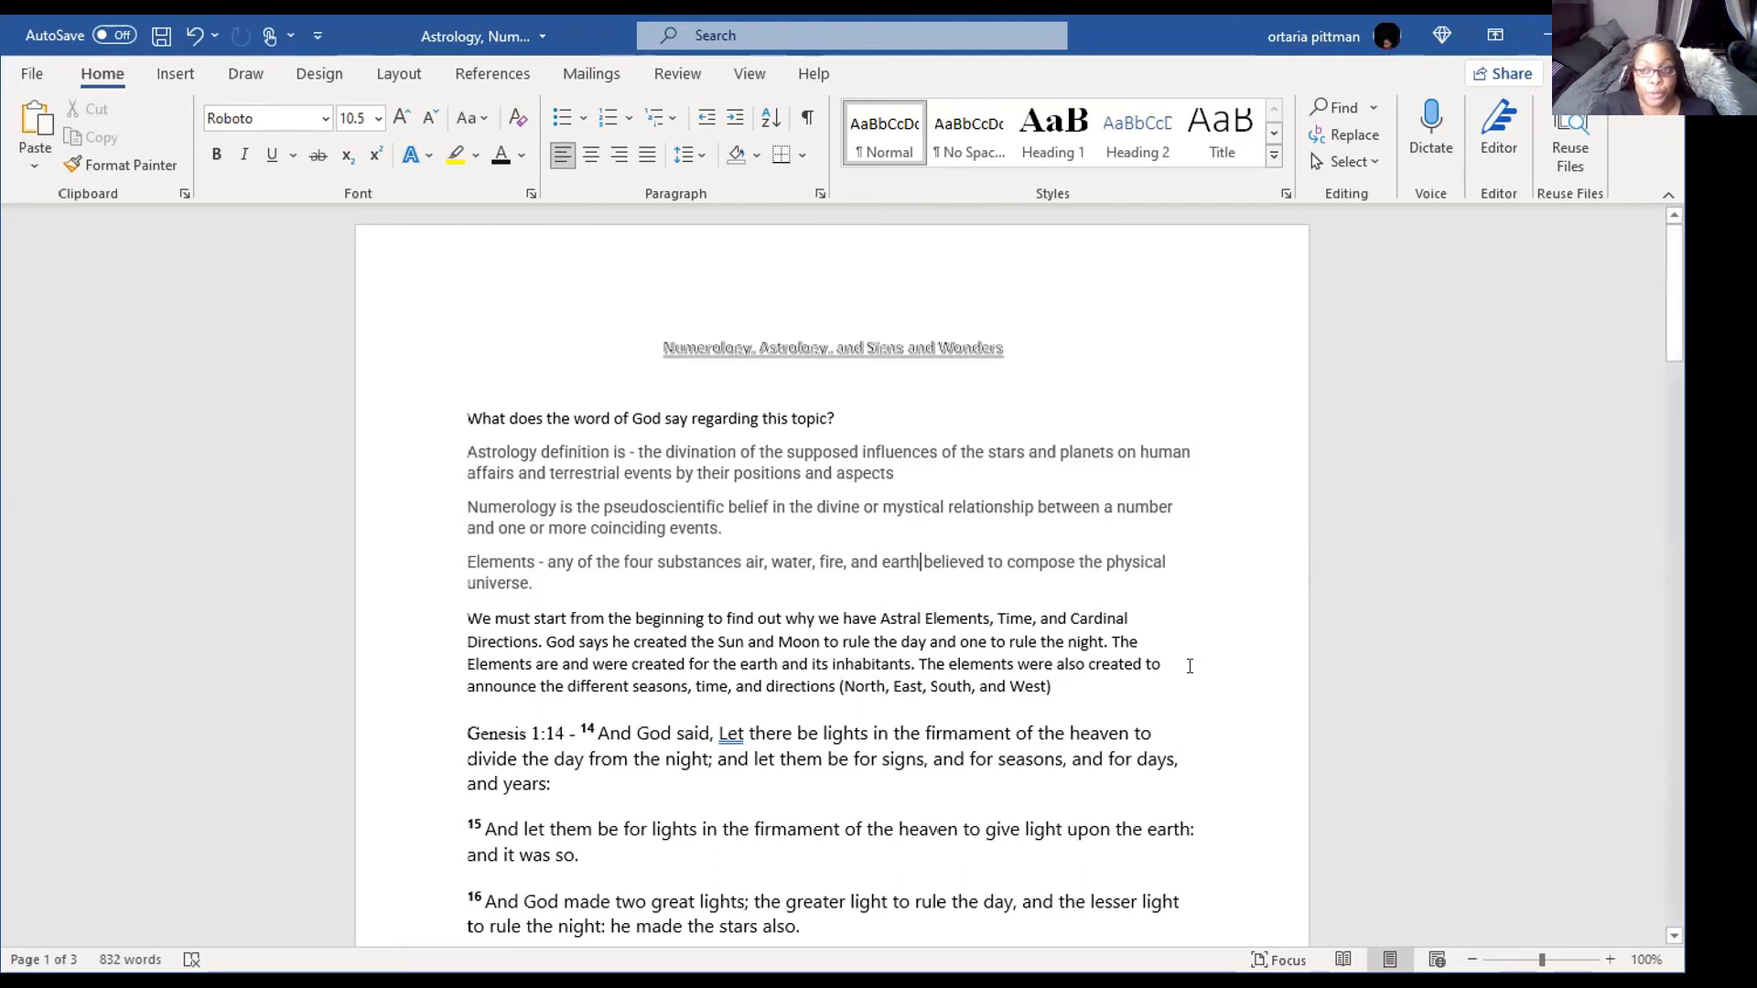
scroll(1179, 670, "down", 2)
scroll(1178, 670, "down", 2)
scroll(1177, 670, "down", 3)
scroll(1178, 670, "down", 2)
scroll(1179, 670, "down", 3)
scroll(1179, 670, "down", 3)
scroll(1178, 671, "down", 3)
scroll(1177, 670, "down", 2)
scroll(1179, 670, "down", 2)
scroll(1179, 670, "down", 3)
scroll(1177, 670, "down", 3)
scroll(1178, 670, "down", 2)
scroll(1178, 671, "down", 2)
scroll(1177, 670, "down", 2)
scroll(1178, 670, "down", 2)
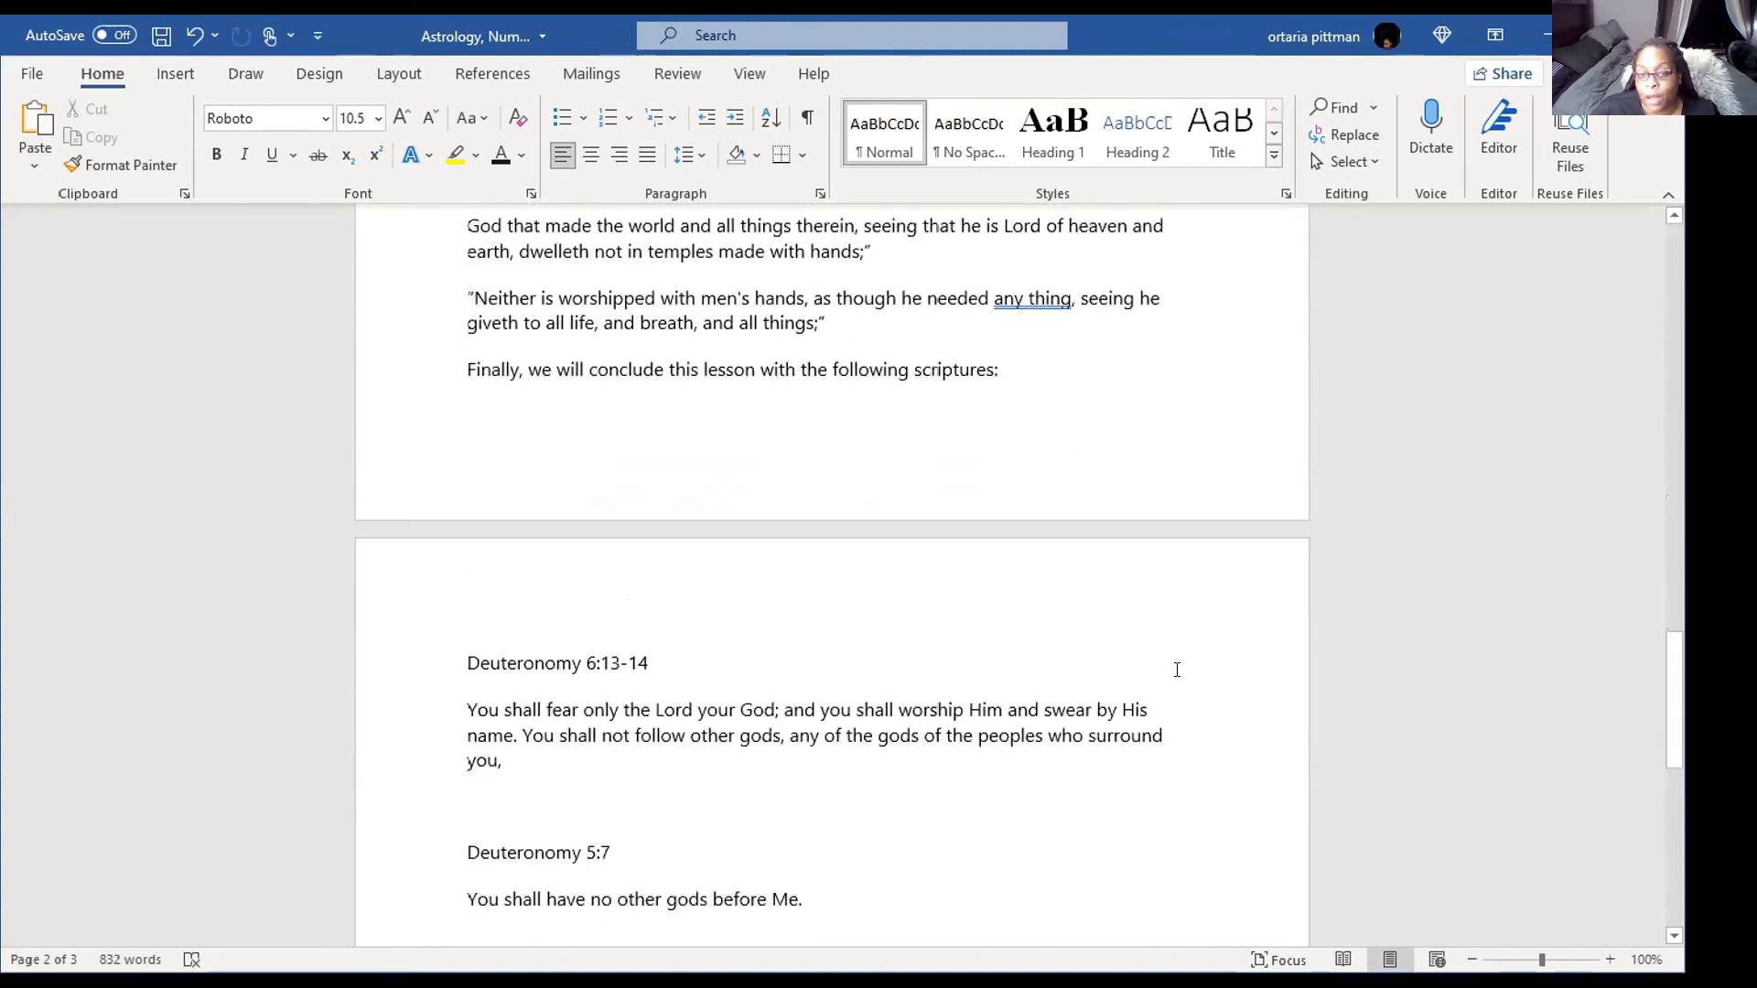
scroll(1177, 671, "up", 2)
scroll(1178, 670, "up", 2)
scroll(1177, 670, "up", 1)
scroll(1178, 670, "up", 1)
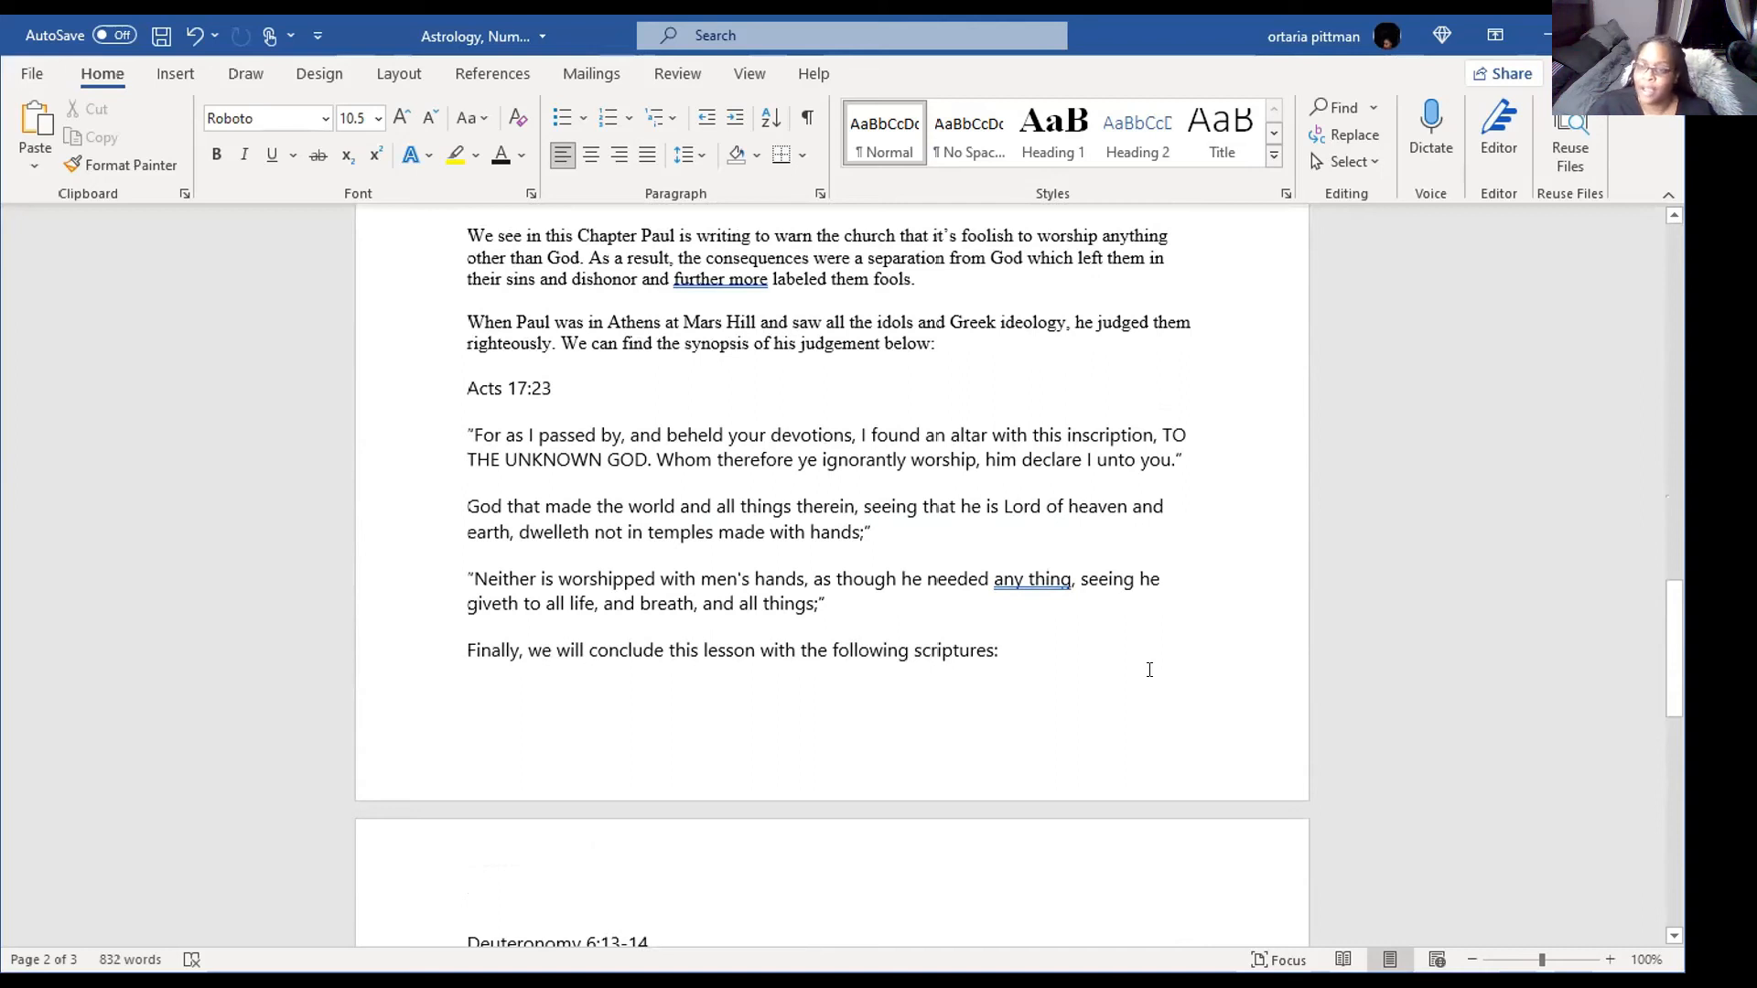
scroll(1149, 671, "down", 2)
scroll(1148, 671, "down", 2)
scroll(1150, 670, "down", 1)
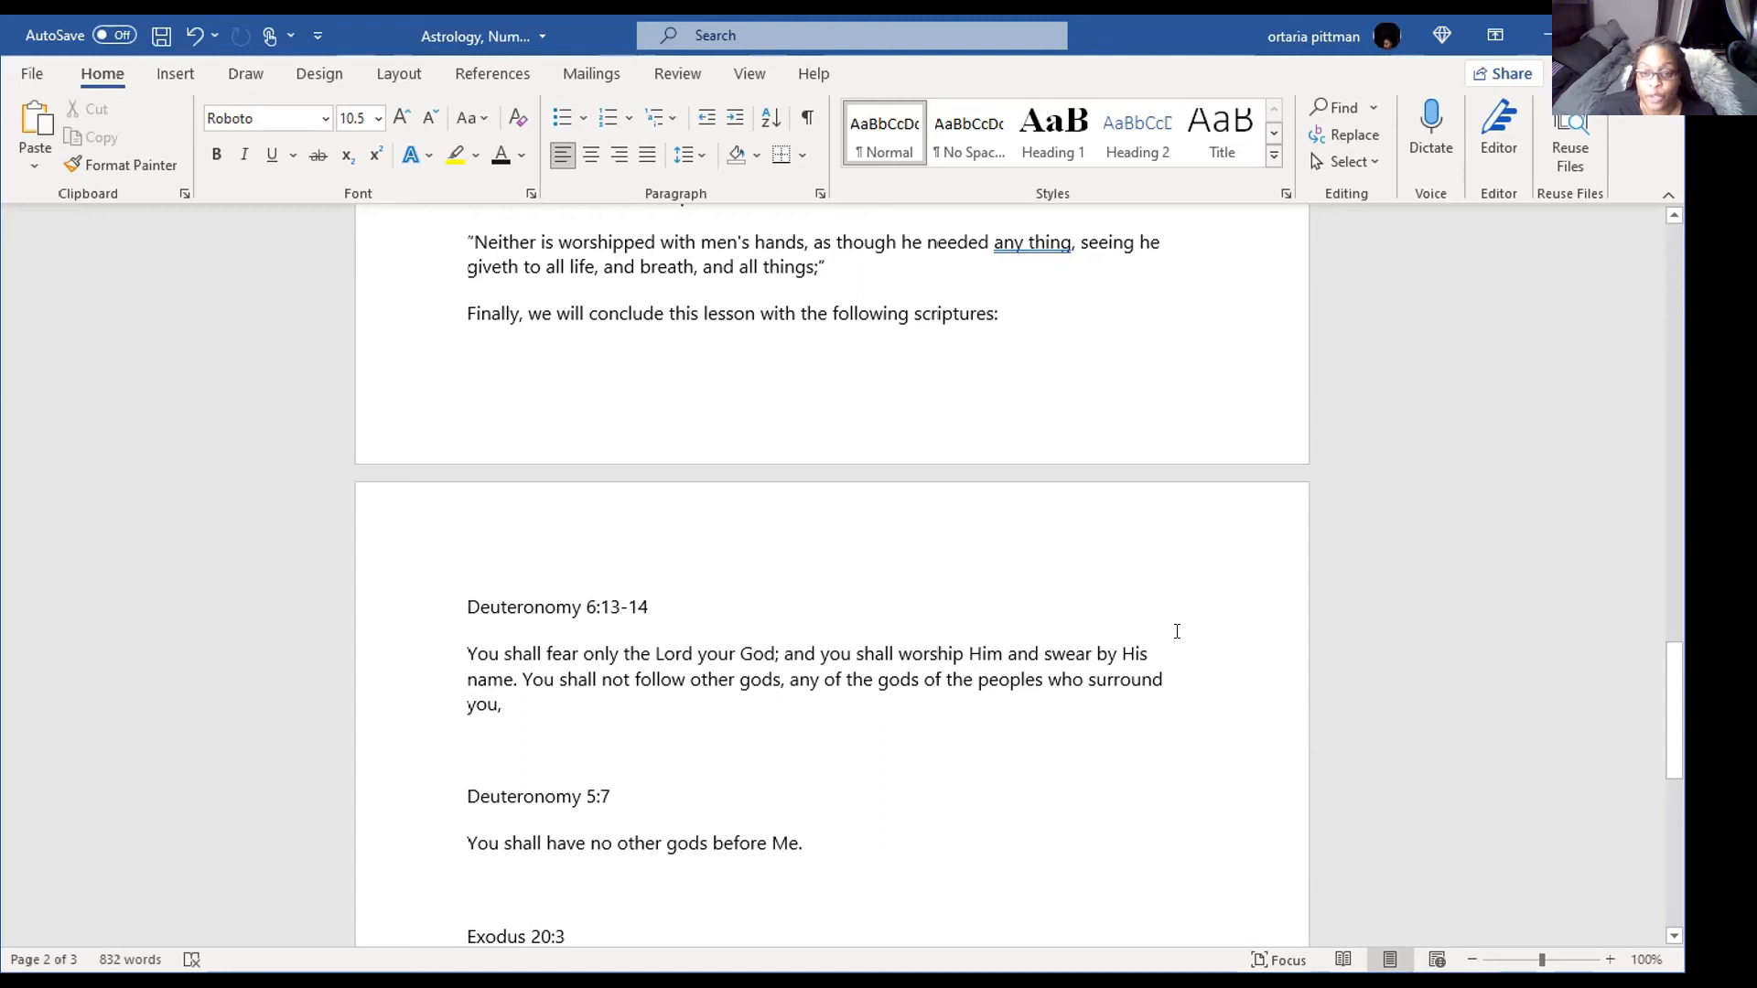
scroll(1176, 631, "down", 5)
scroll(1177, 630, "down", 5)
scroll(1177, 631, "down", 2)
scroll(1176, 629, "up", 6)
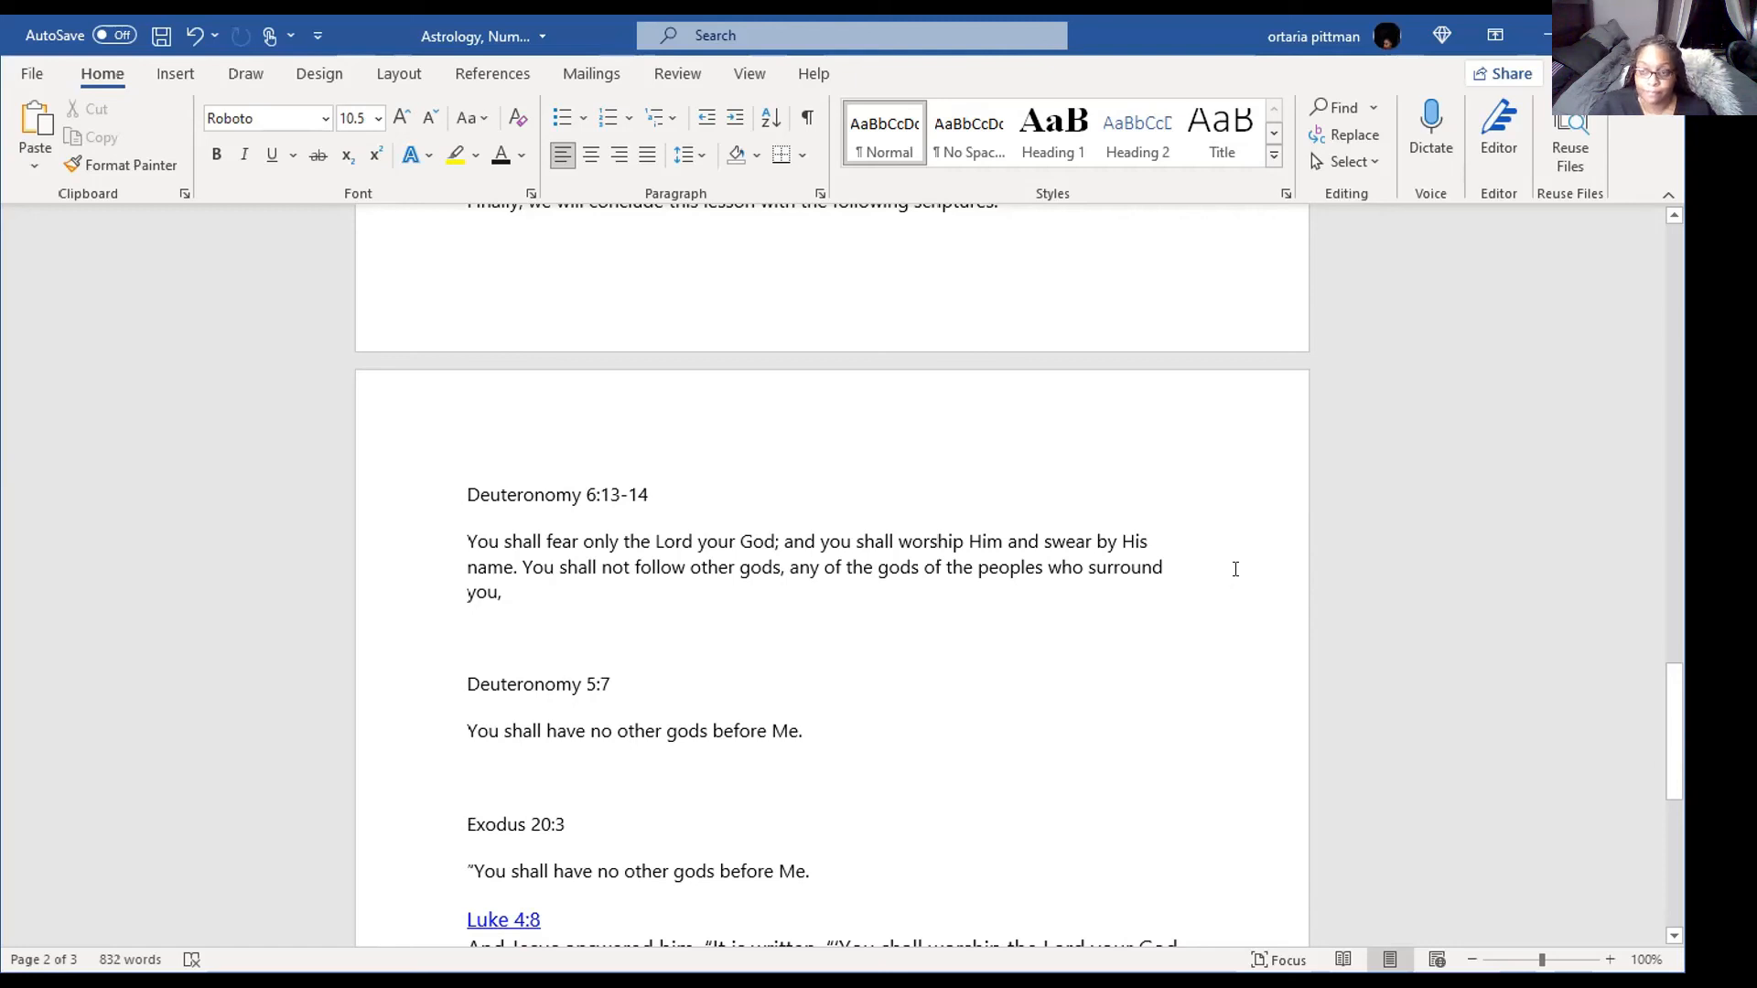
scroll(1236, 569, "down", 3)
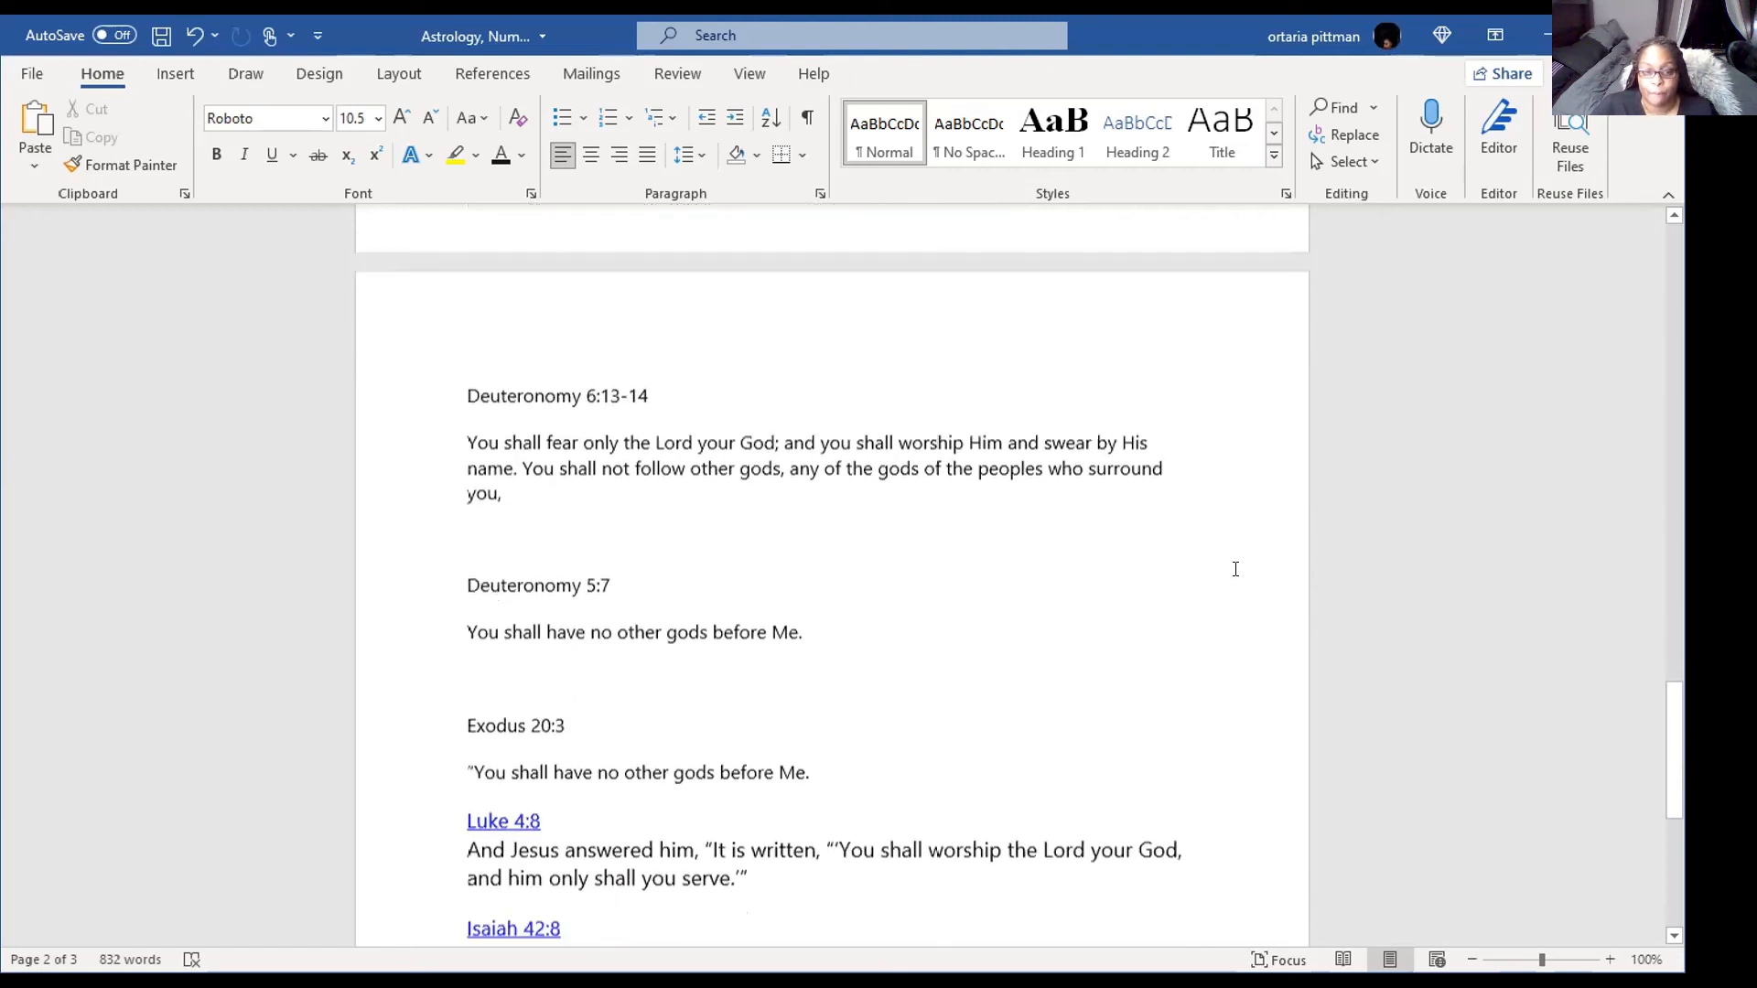
scroll(1236, 568, "down", 2)
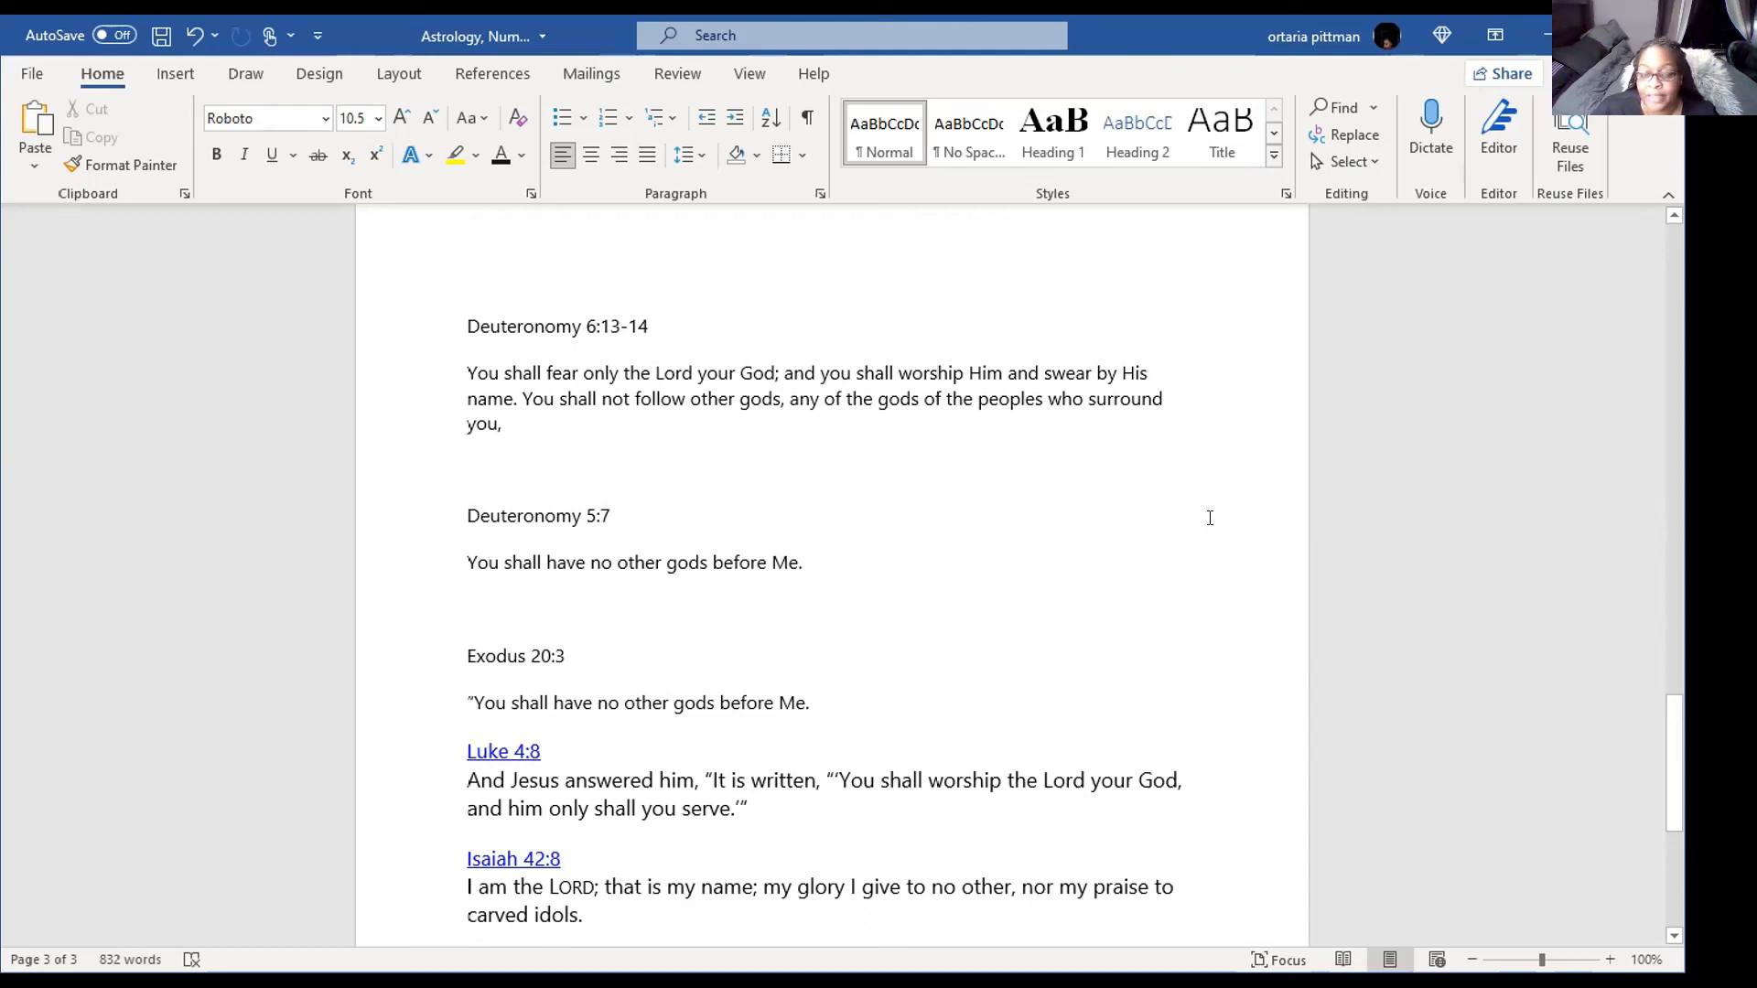
scroll(1208, 522, "down", 2)
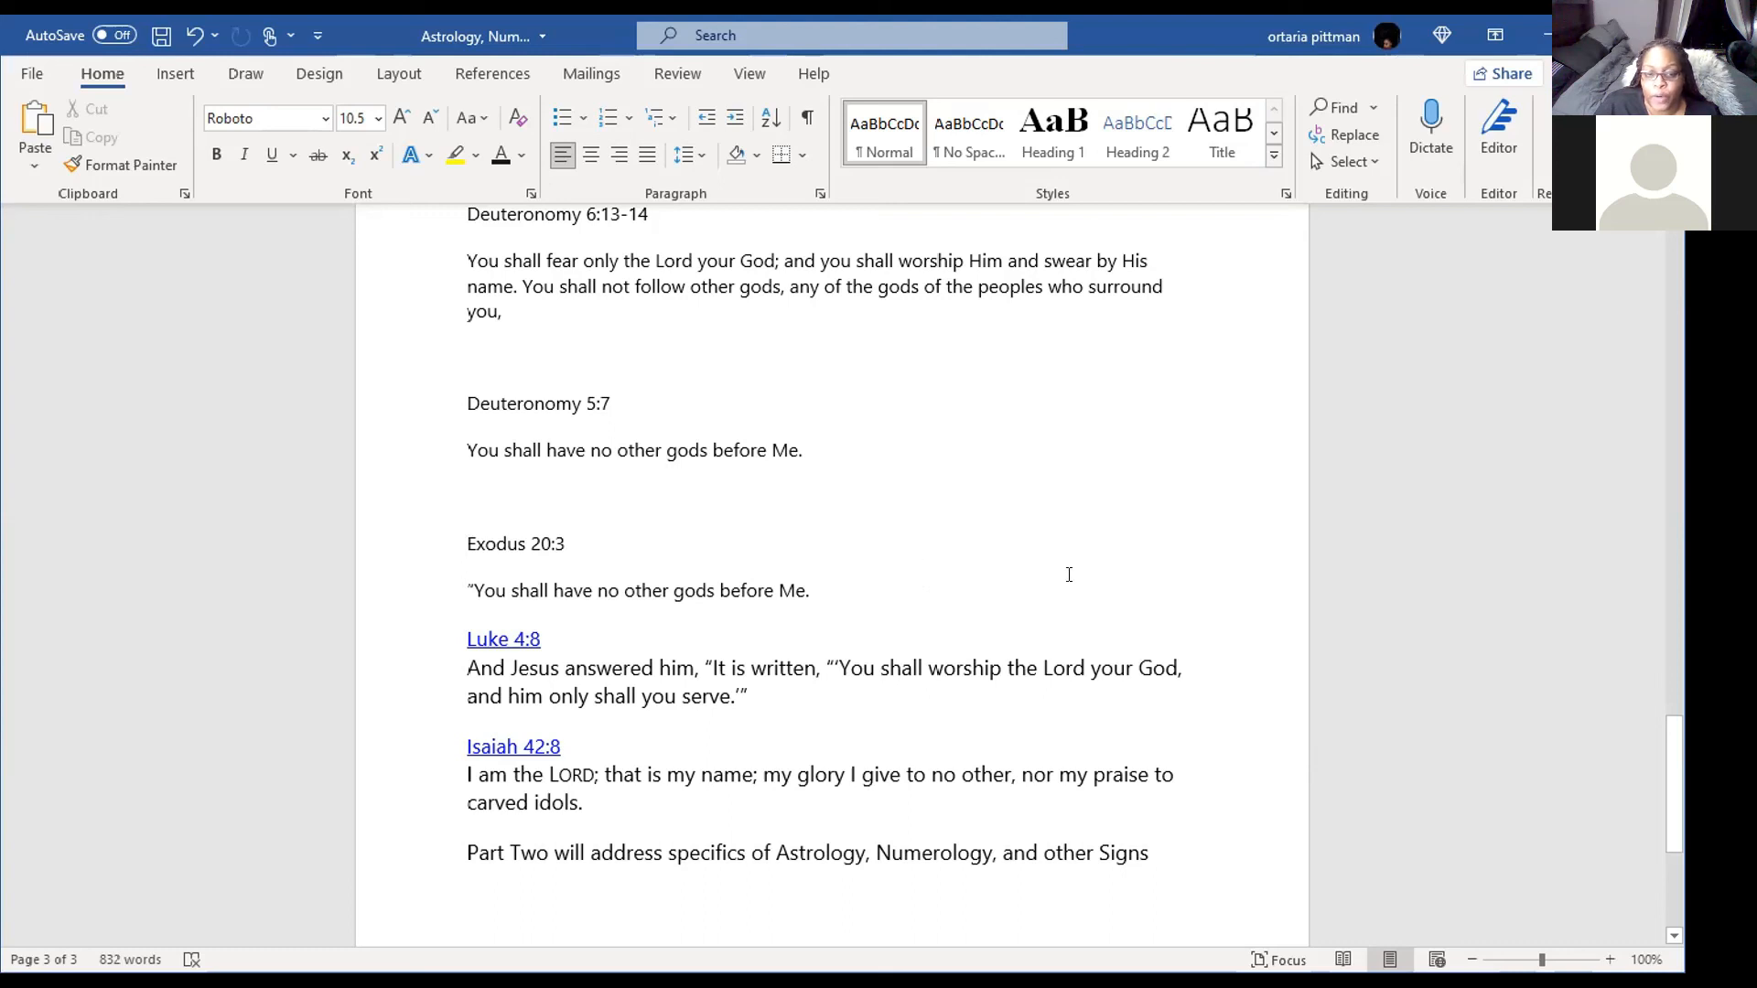
scroll(915, 559, "down", 3)
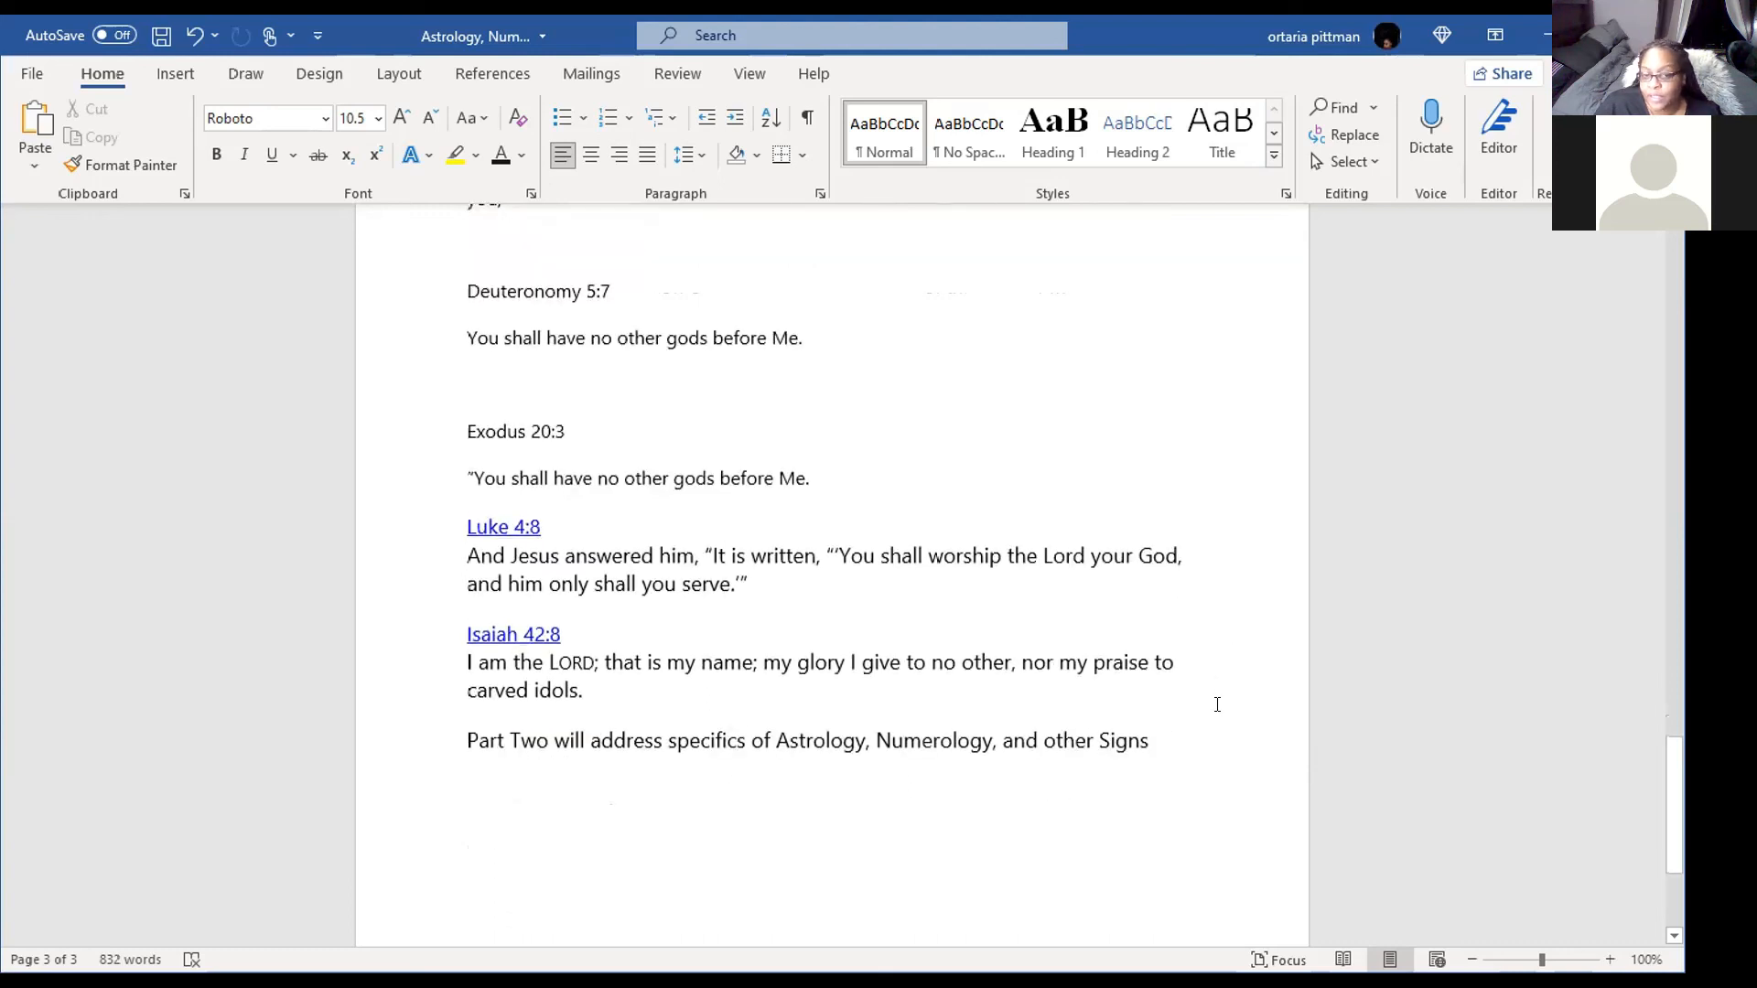